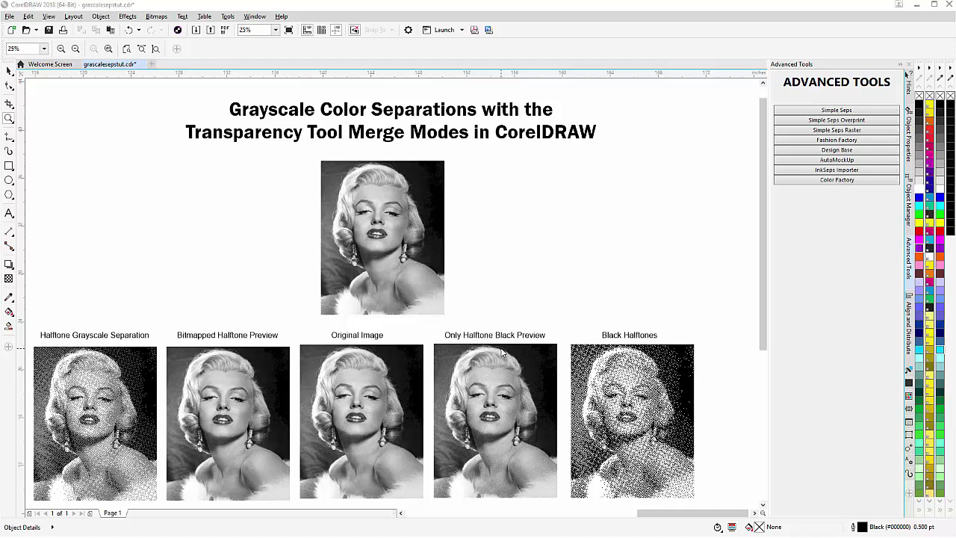
- Move the Black Halftones bitmap to the row's left end, beside the Halftone Grayscale Separation
click(9, 71)
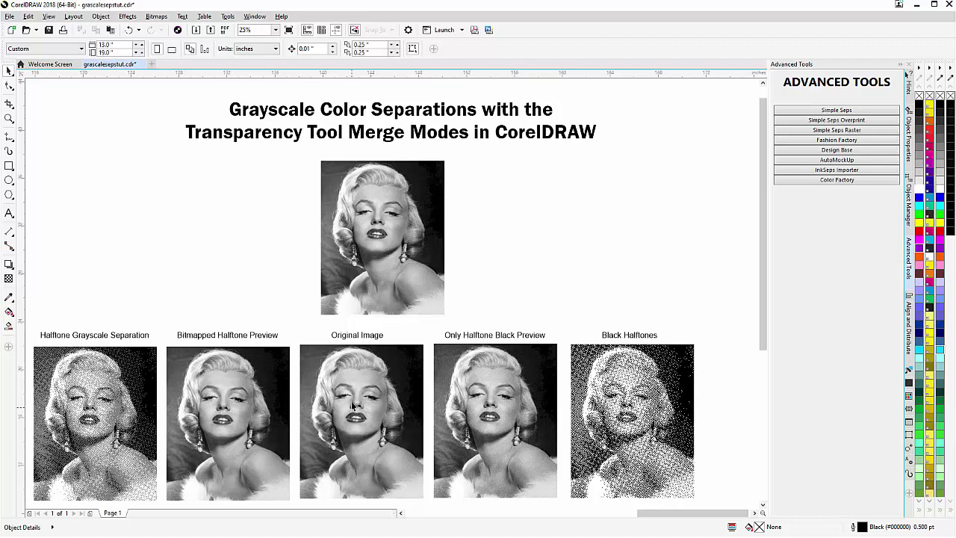
click(642, 429)
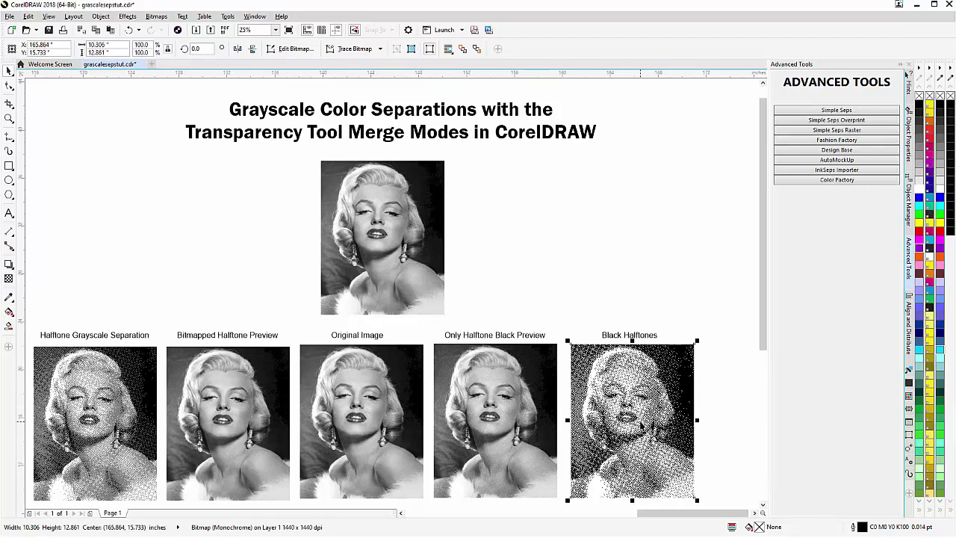
key(F3)
drag(388, 288, 56, 284)
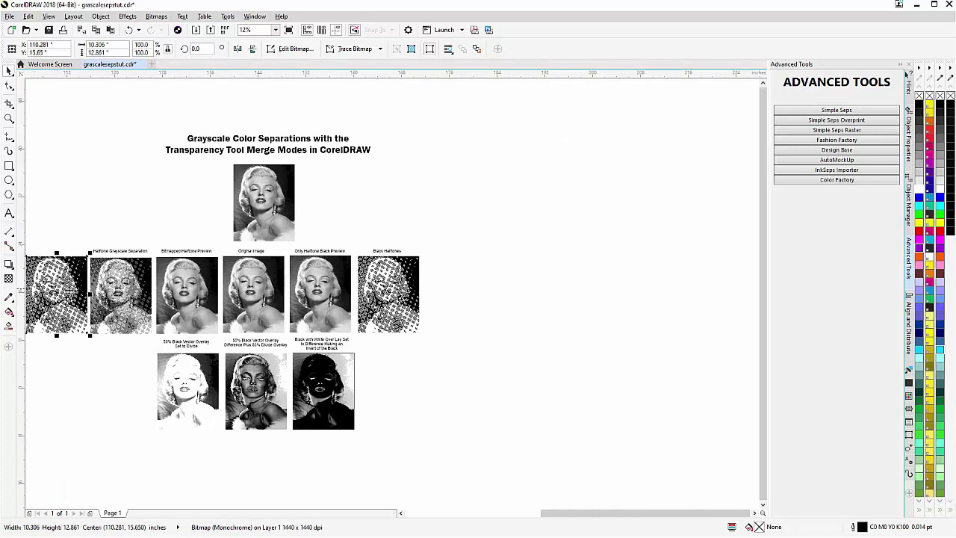
- Zoom in and out to inspect the repositioned halftone image
scroll(206, 281, up, 1)
scroll(393, 299, up, 1)
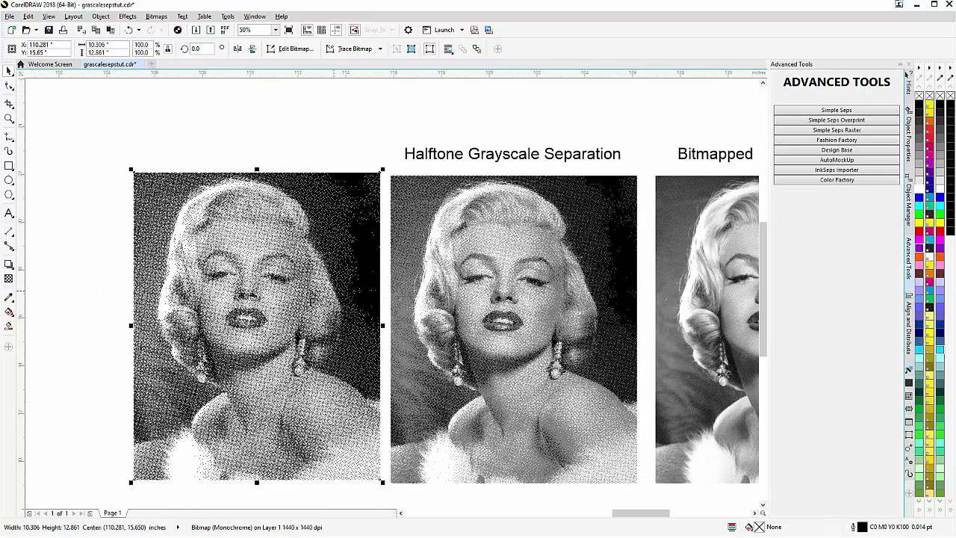
scroll(277, 307, up, 1)
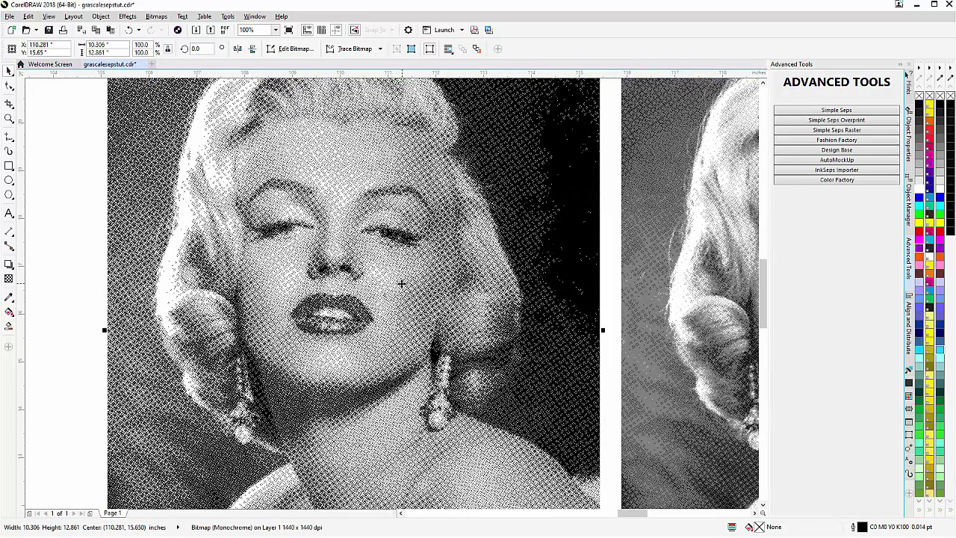
scroll(392, 293, up, 1)
scroll(392, 293, up, 1)
scroll(392, 293, up, 1)
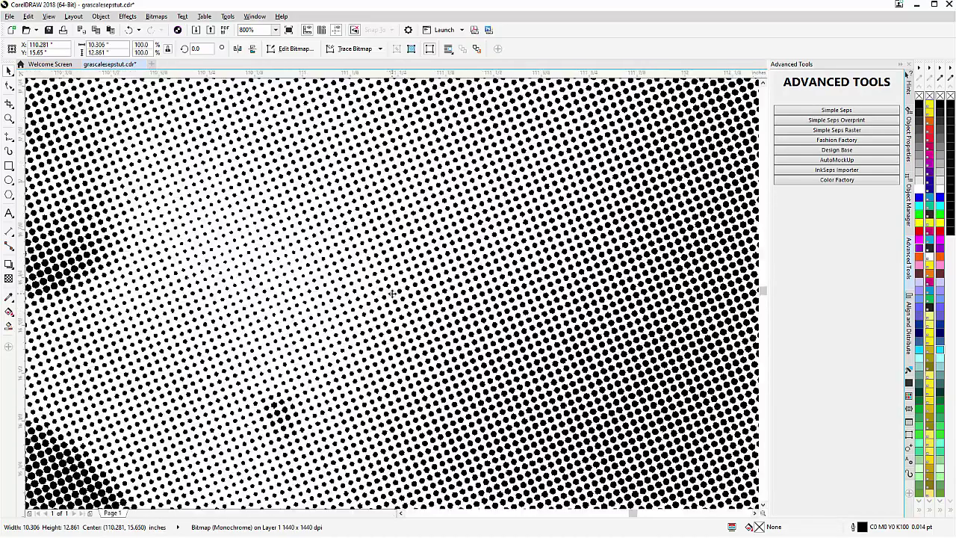
scroll(392, 293, down, 2)
scroll(392, 293, down, 2)
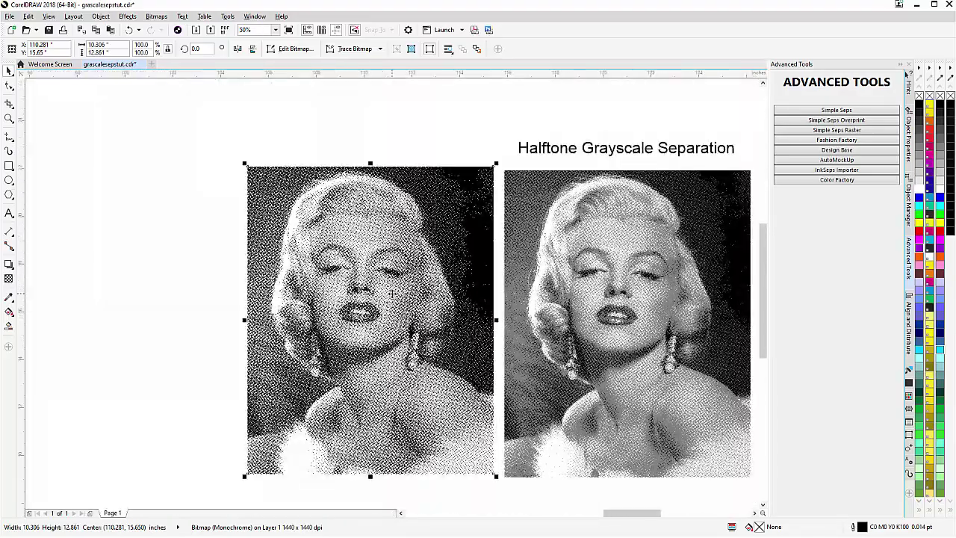
scroll(648, 302, up, 1)
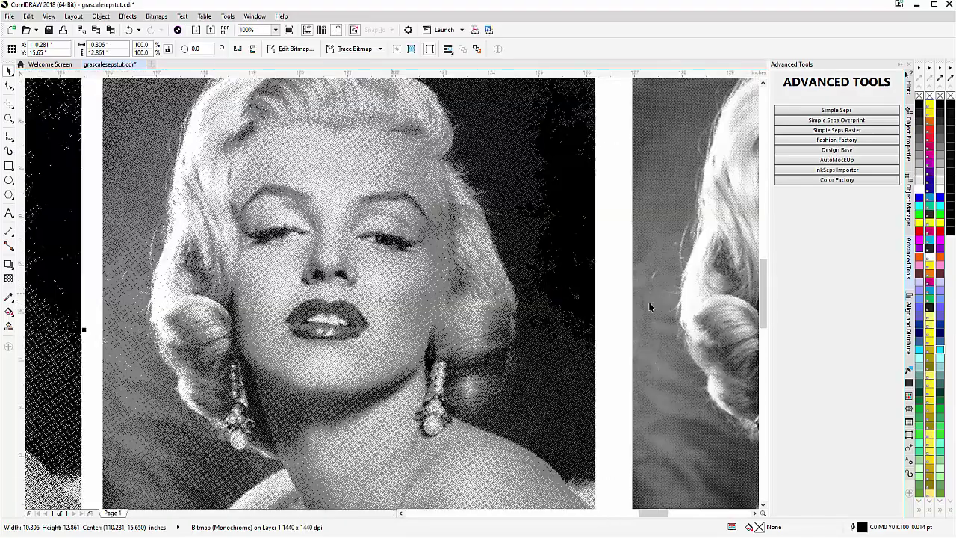
scroll(392, 292, up, 2)
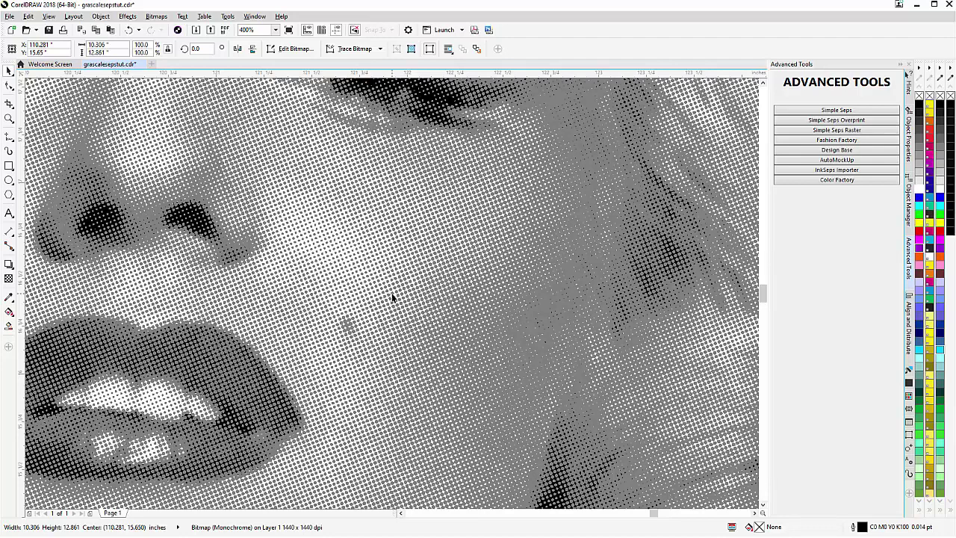
scroll(392, 297, up, 1)
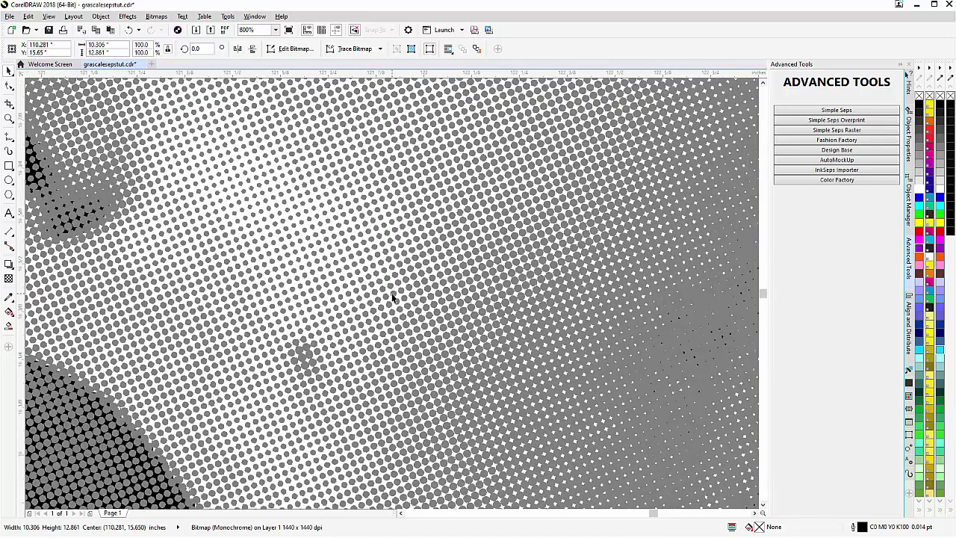
scroll(392, 294, down, 1)
scroll(491, 306, down, 1)
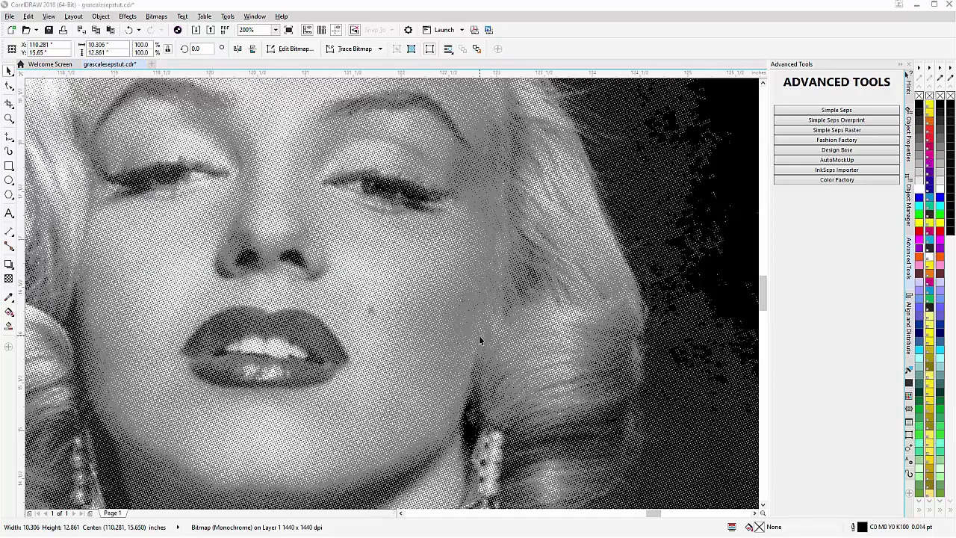
scroll(479, 338, down, 1)
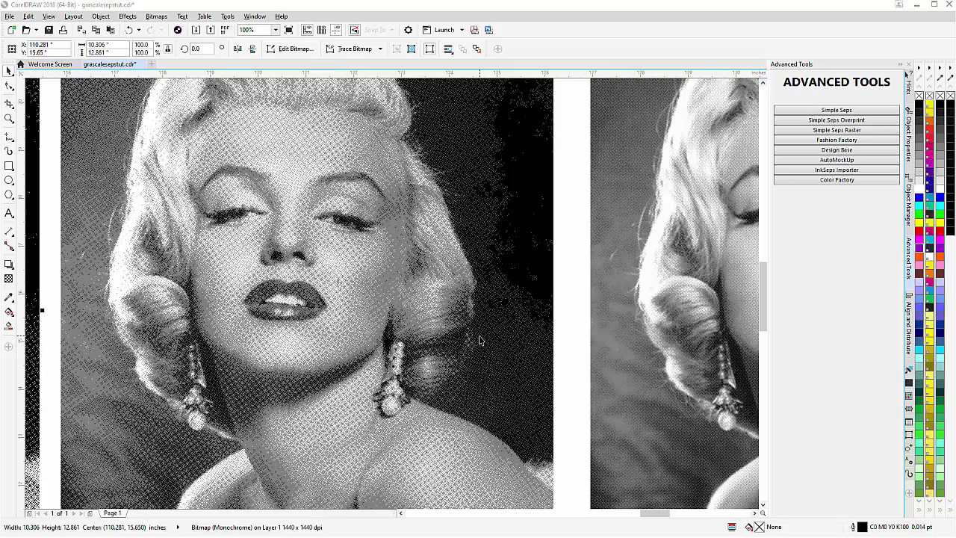
scroll(479, 339, down, 4)
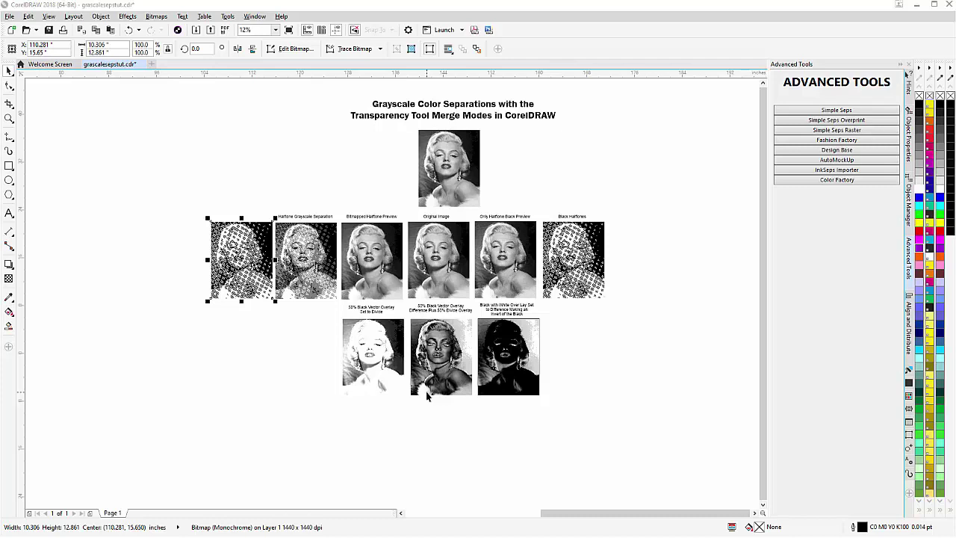
click(373, 373)
scroll(366, 388, up, 2)
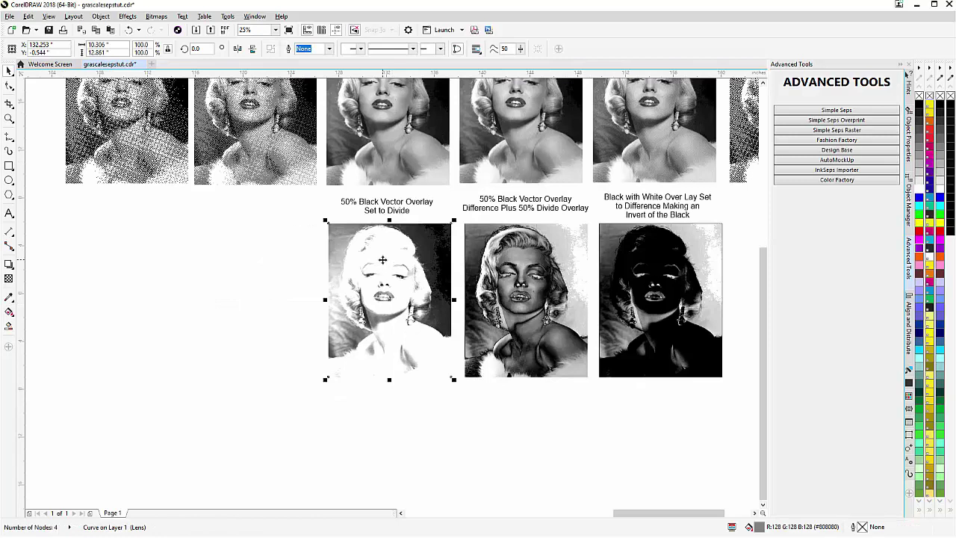
drag(384, 265, 233, 327)
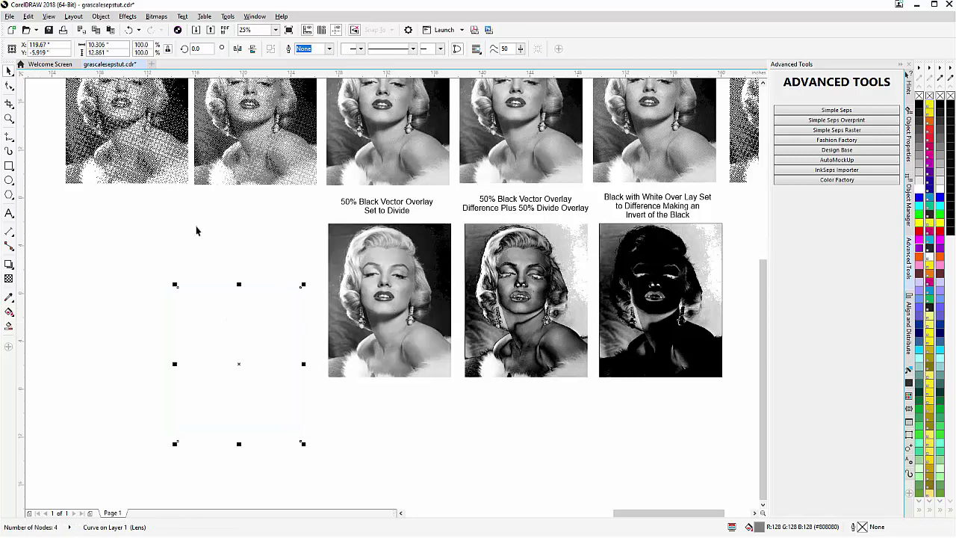
click(9, 278)
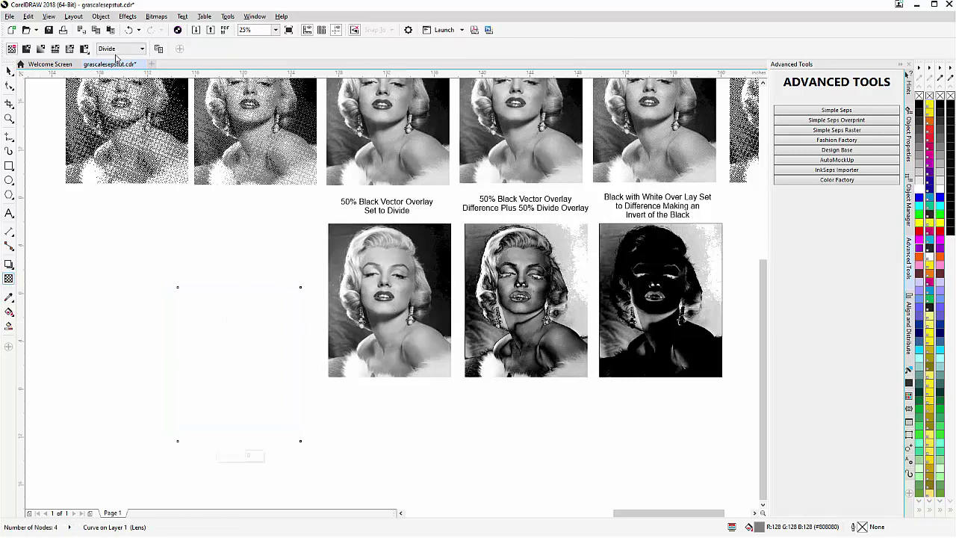
click(121, 49)
click(118, 65)
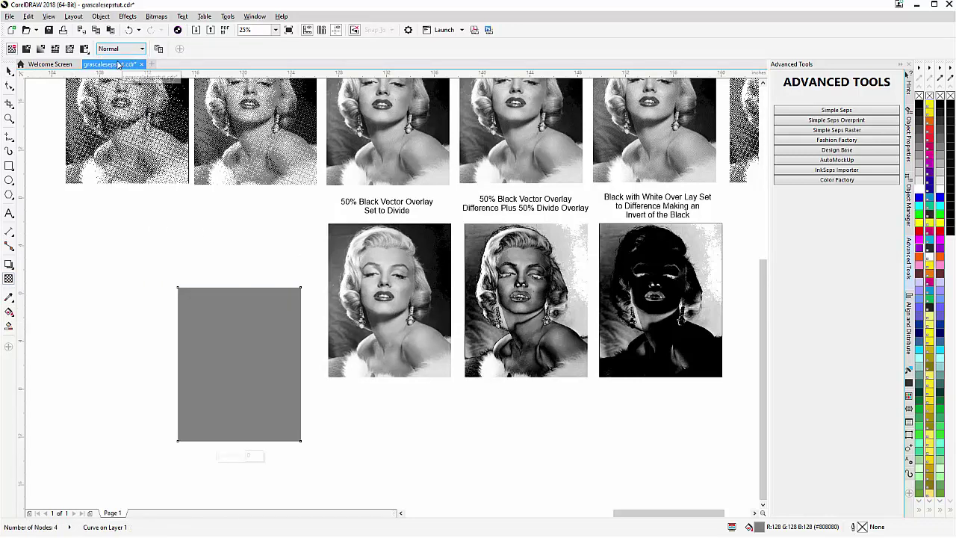
click(120, 50)
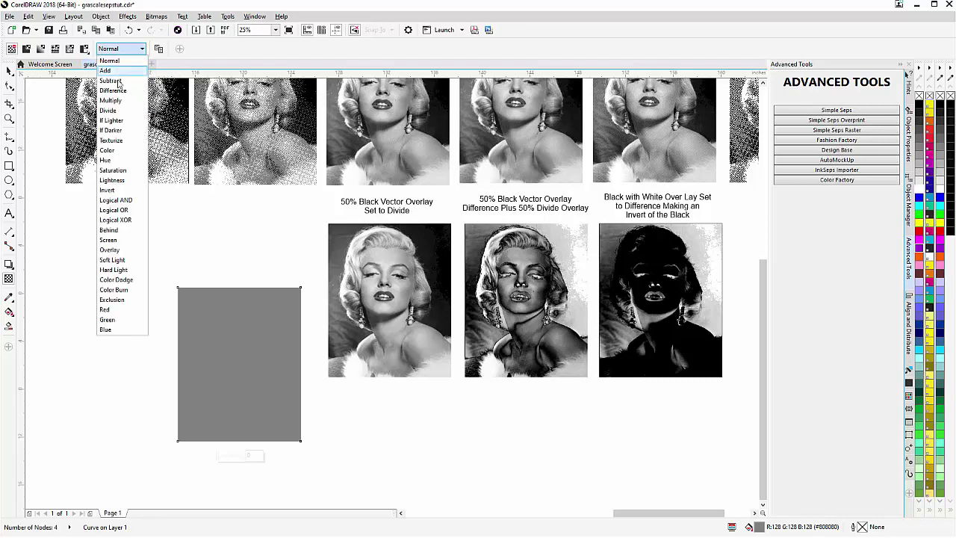
click(108, 110)
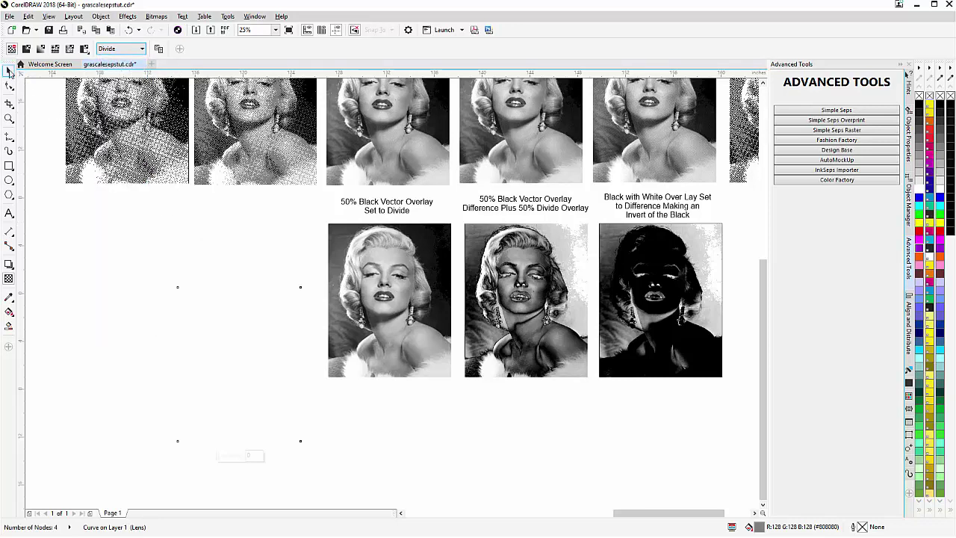
click(9, 70)
shift+click(376, 296)
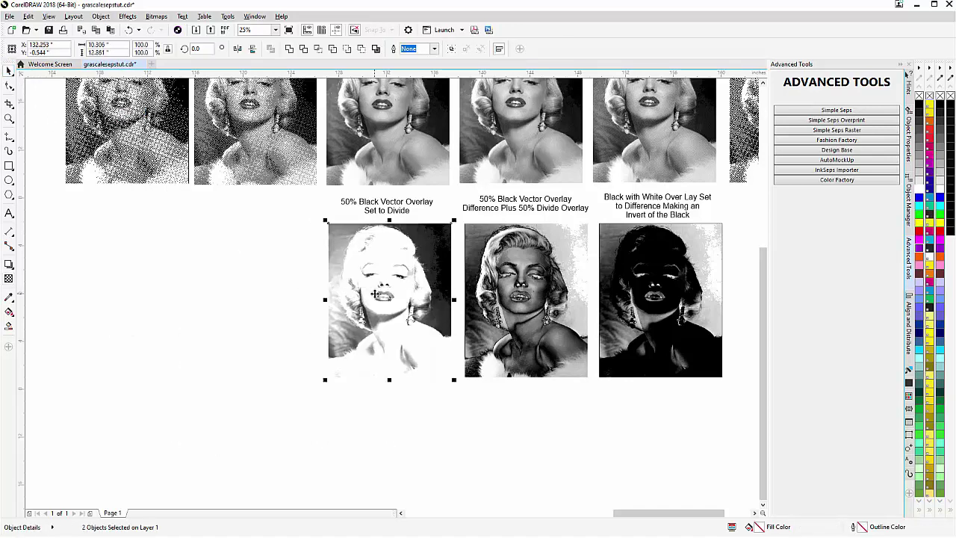
click(293, 307)
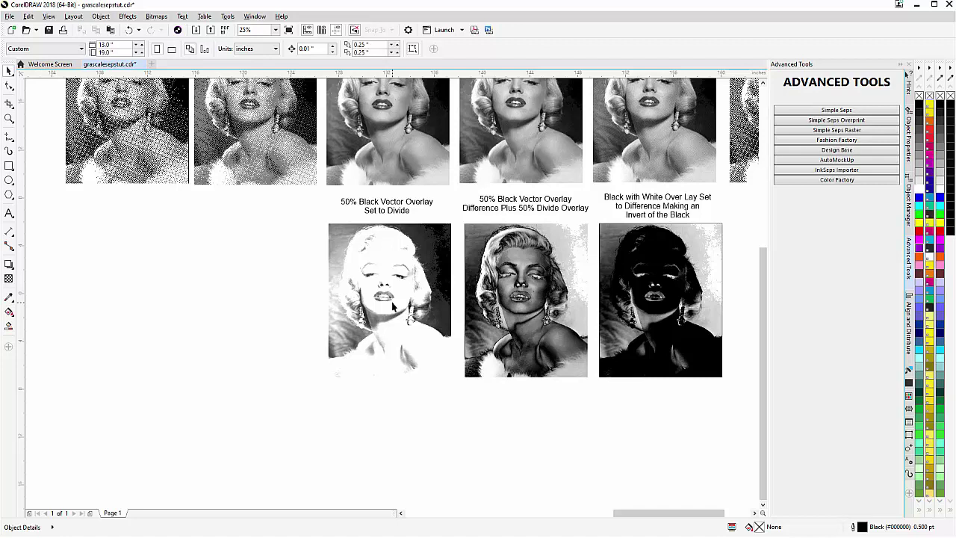
click(519, 294)
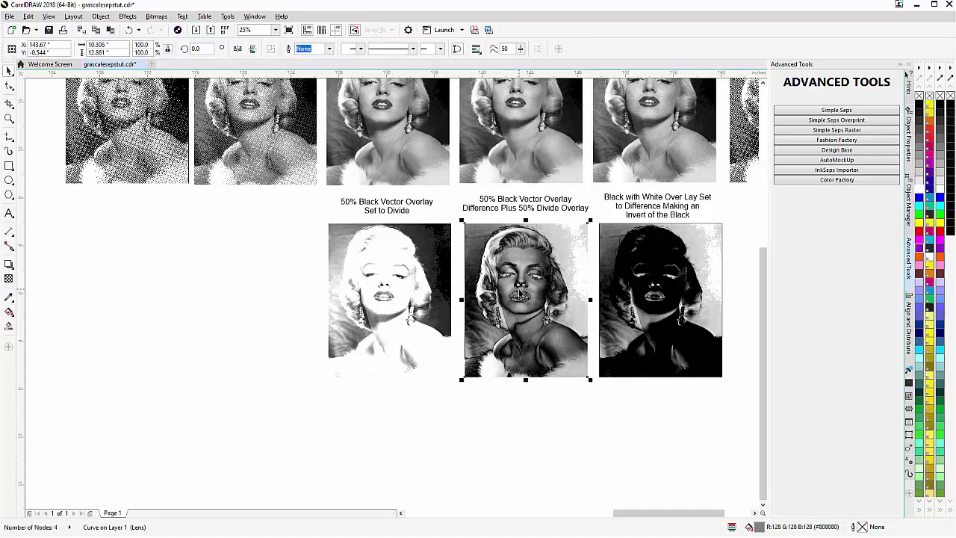
drag(520, 294, 453, 420)
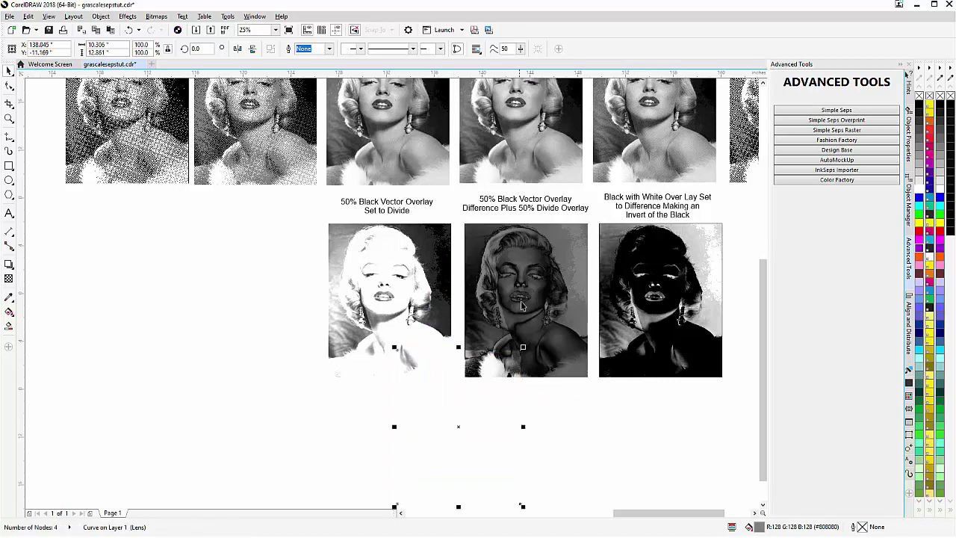
key(ctrl+z)
drag(530, 275, 520, 329)
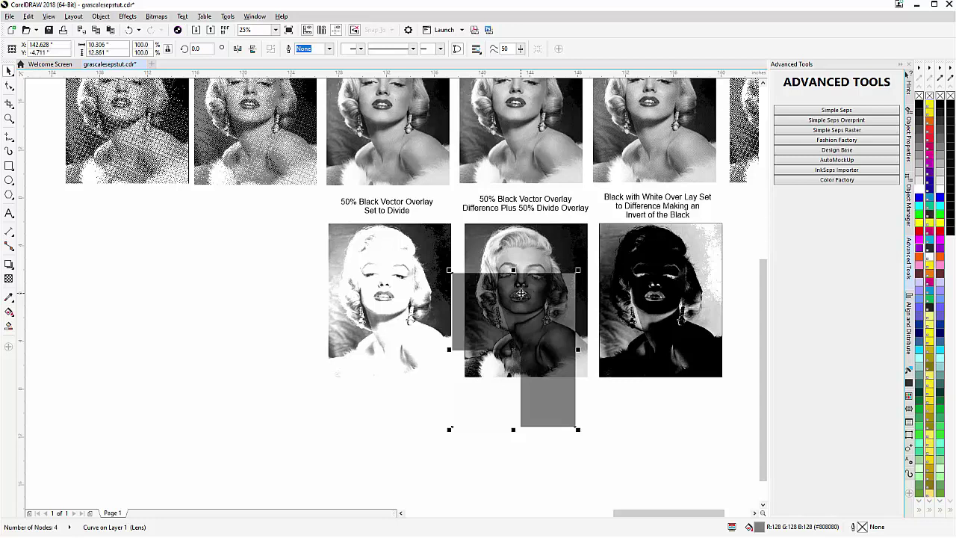
key(ctrl+z)
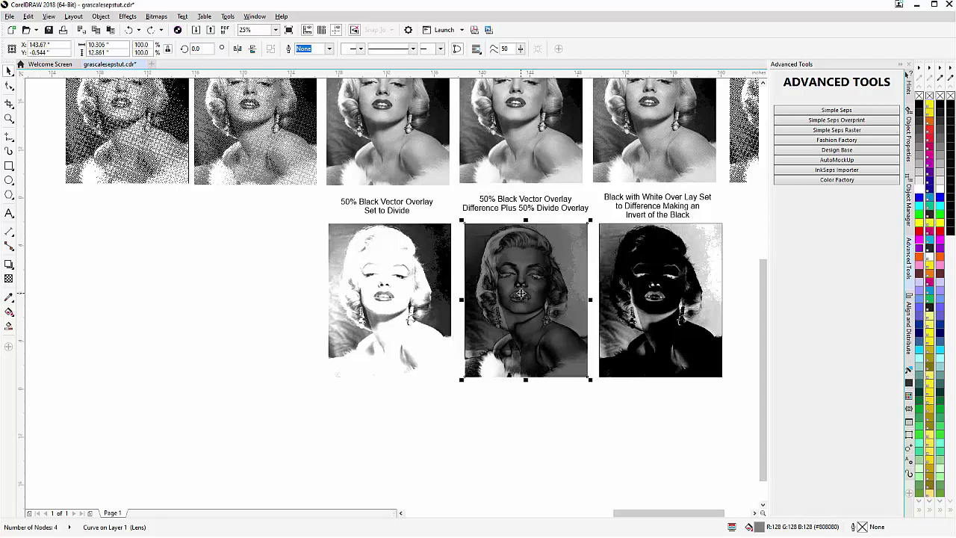
key(ctrl+shift+z)
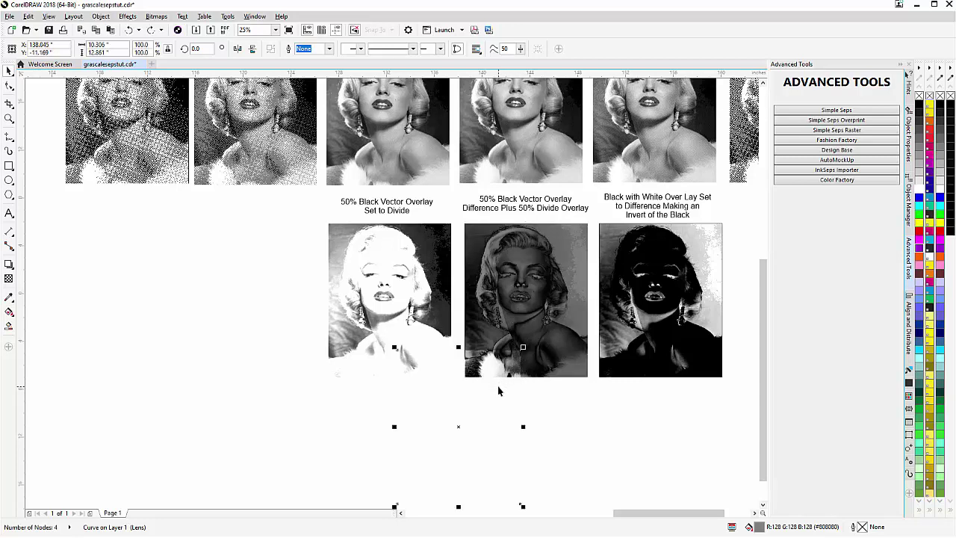
key(ctrl+z)
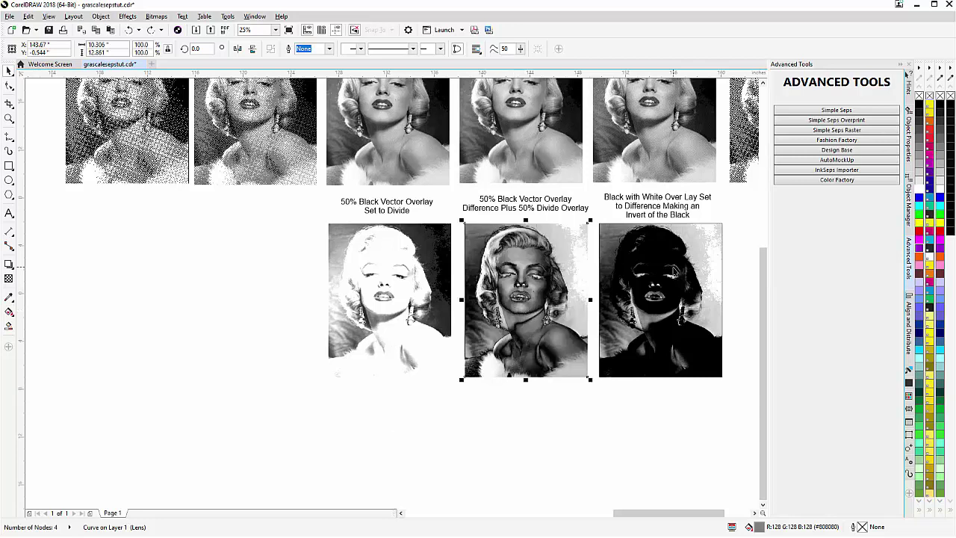
click(675, 272)
- Drag the black overlay off the right portrait to preview it, then undo to restore it
drag(651, 259, 669, 372)
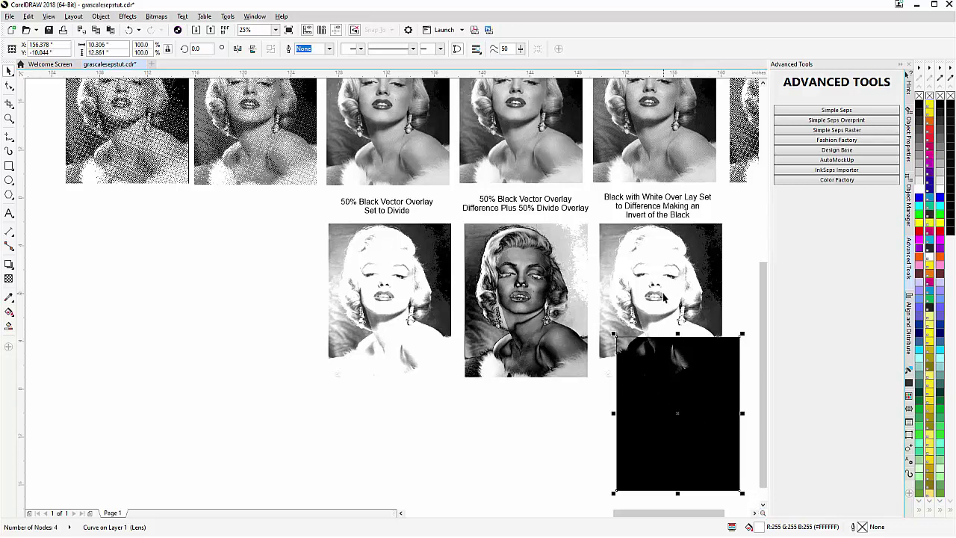
key(ctrl+z)
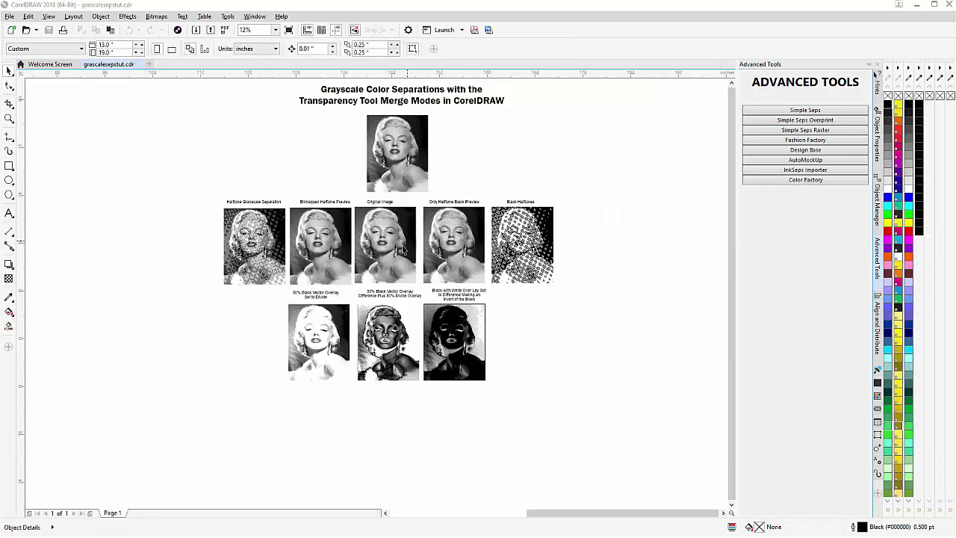
- Copy the Original Image below-right and cover it with an outline-free 50% Black rectangle
click(400, 254)
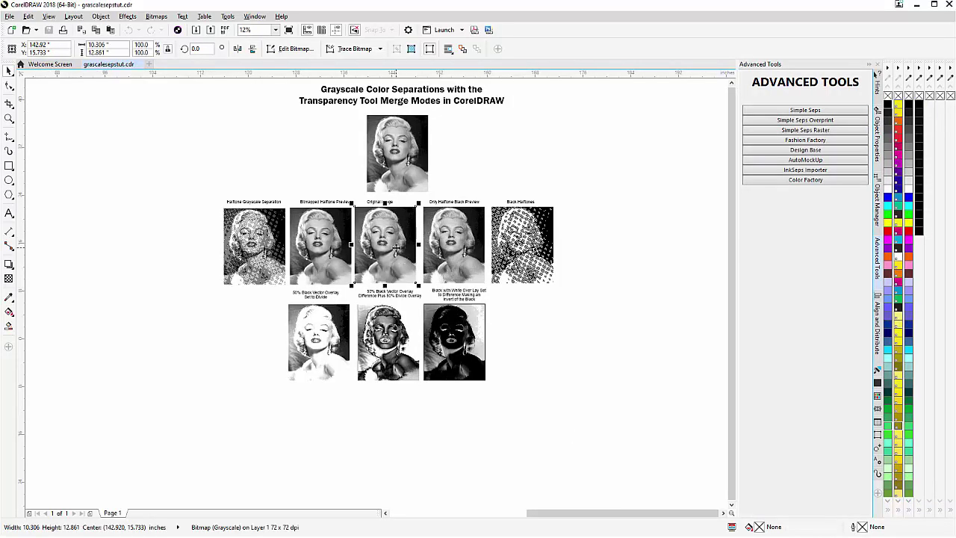
drag(397, 253, 545, 399)
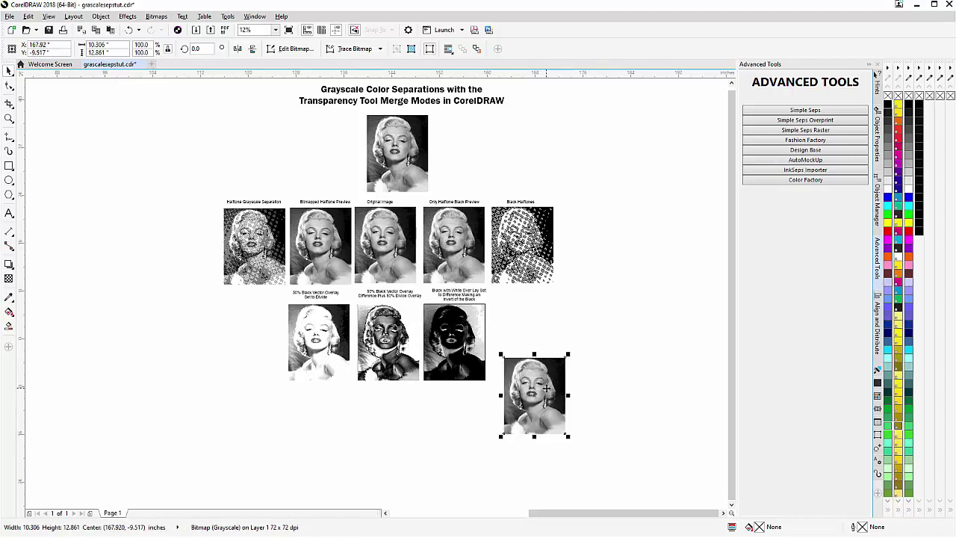
click(9, 327)
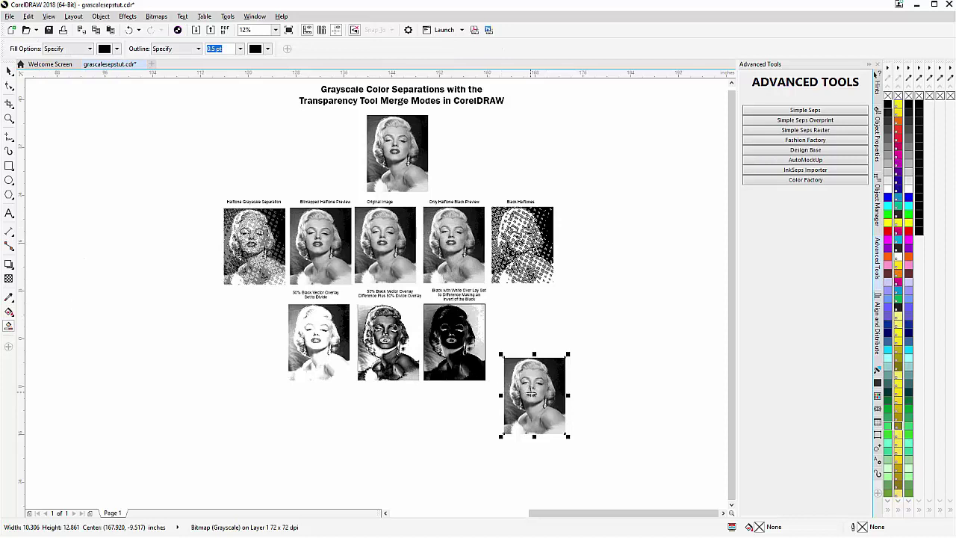
click(529, 390)
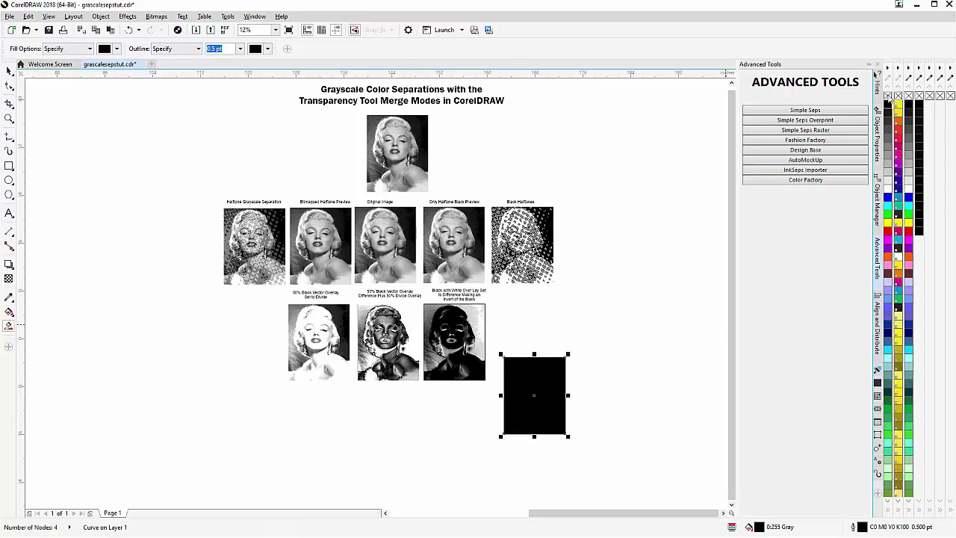
right_click(887, 96)
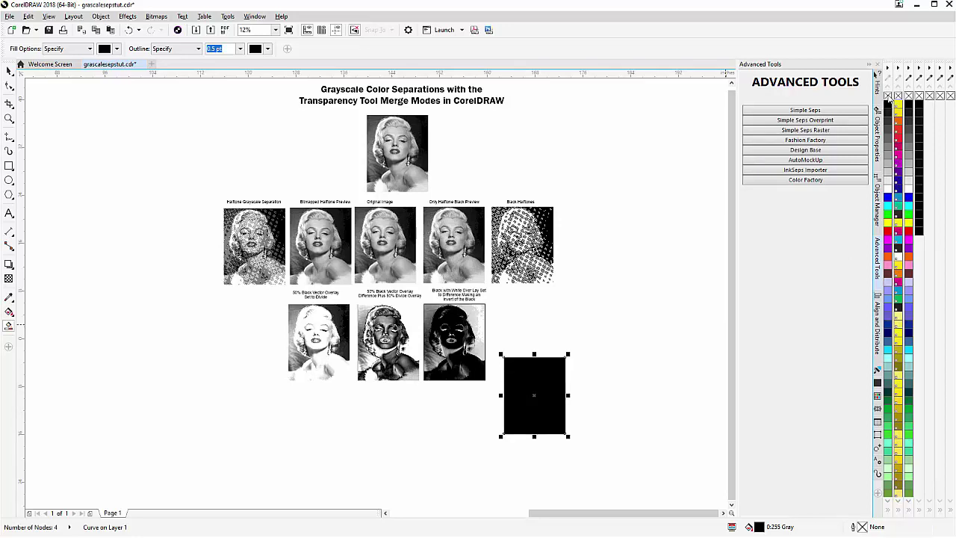
click(886, 149)
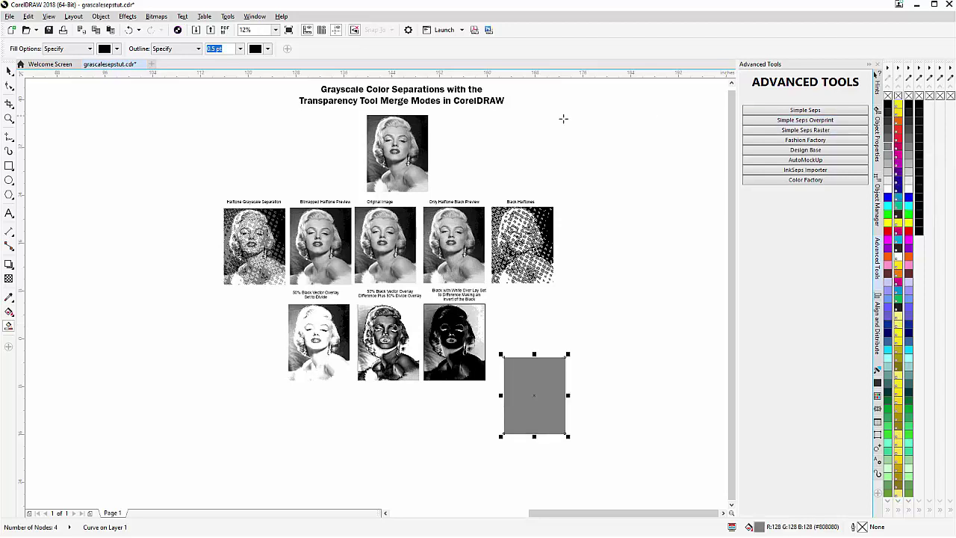
- Set the gray rectangle's transparency merge mode to Divide
click(8, 278)
click(130, 50)
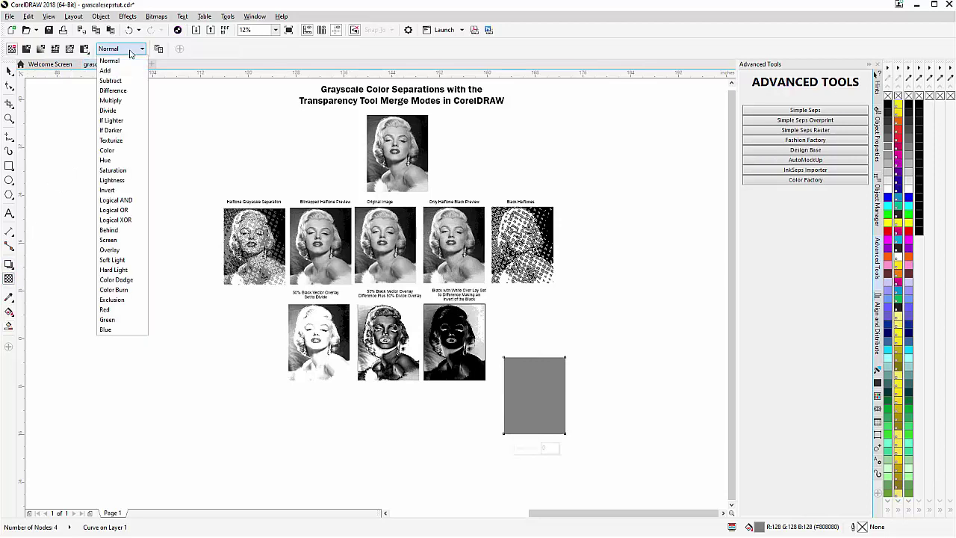
click(118, 110)
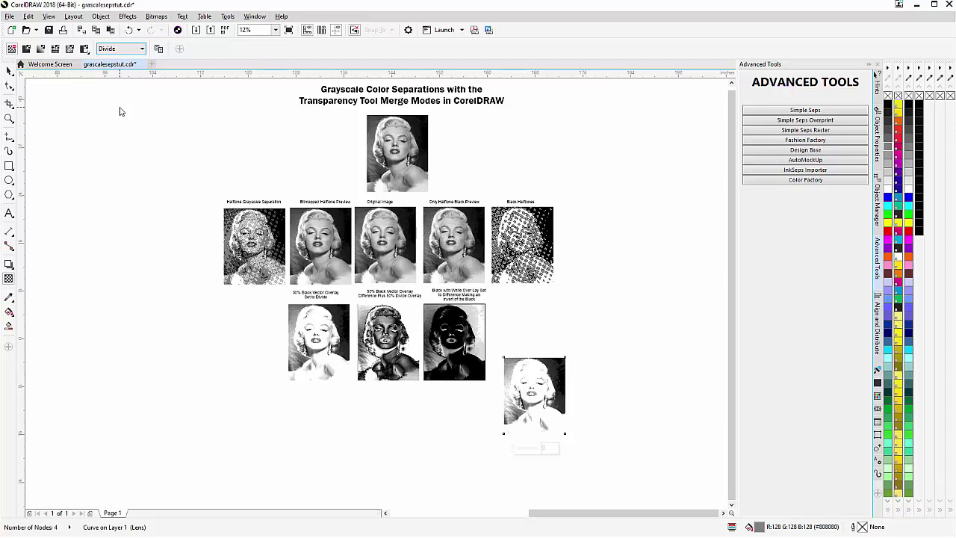
click(9, 70)
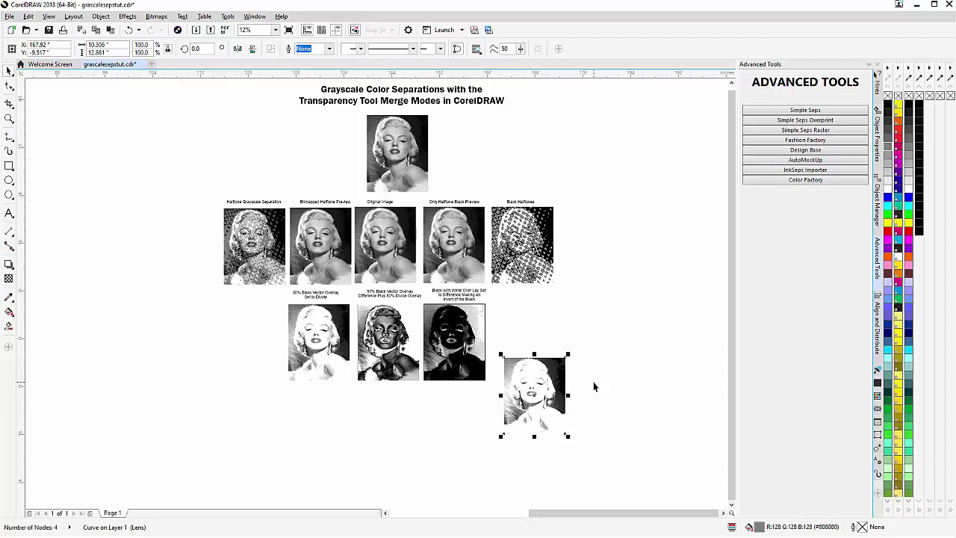
- Duplicate the portrait-and-overlay pair to the right, repeating with Ctrl+R for three in a row
drag(593, 386, 494, 492)
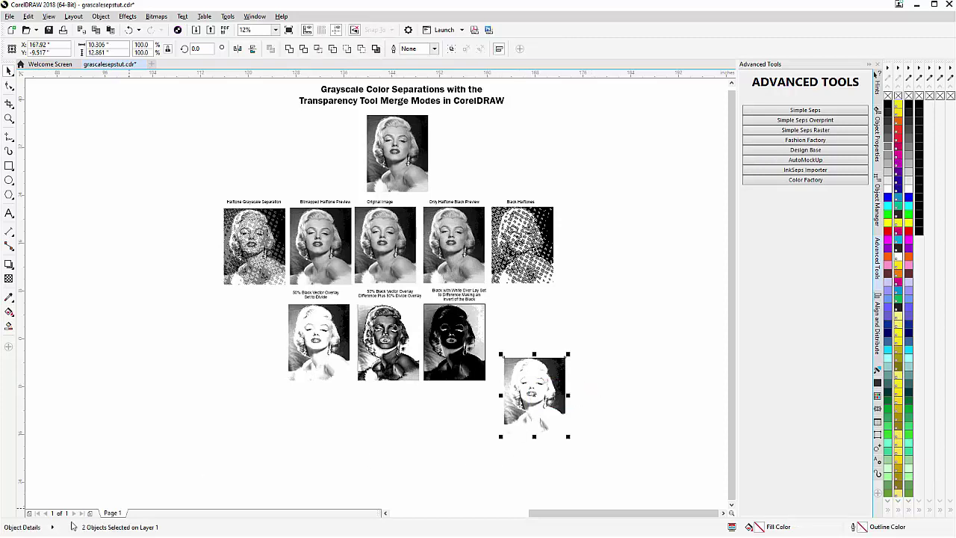
drag(532, 396, 605, 401)
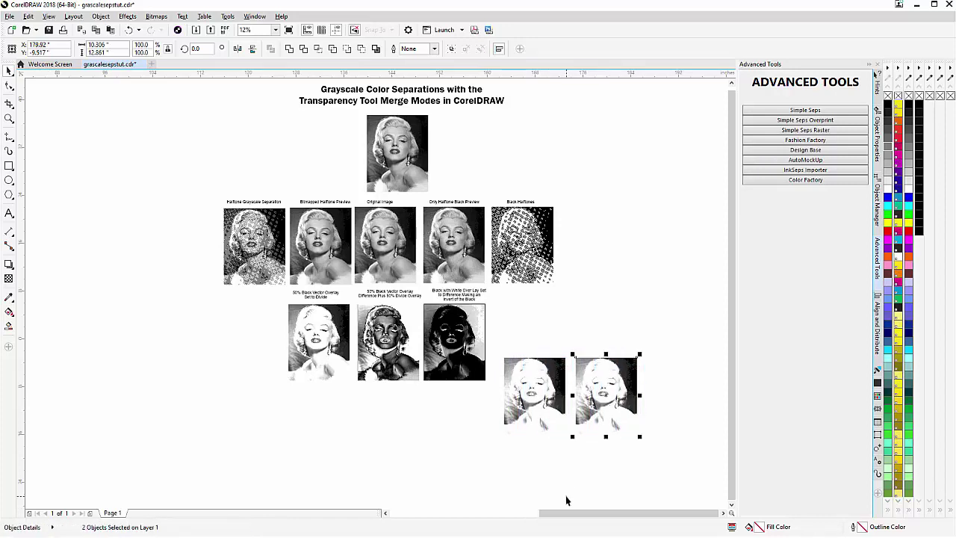
key(ctrl+r)
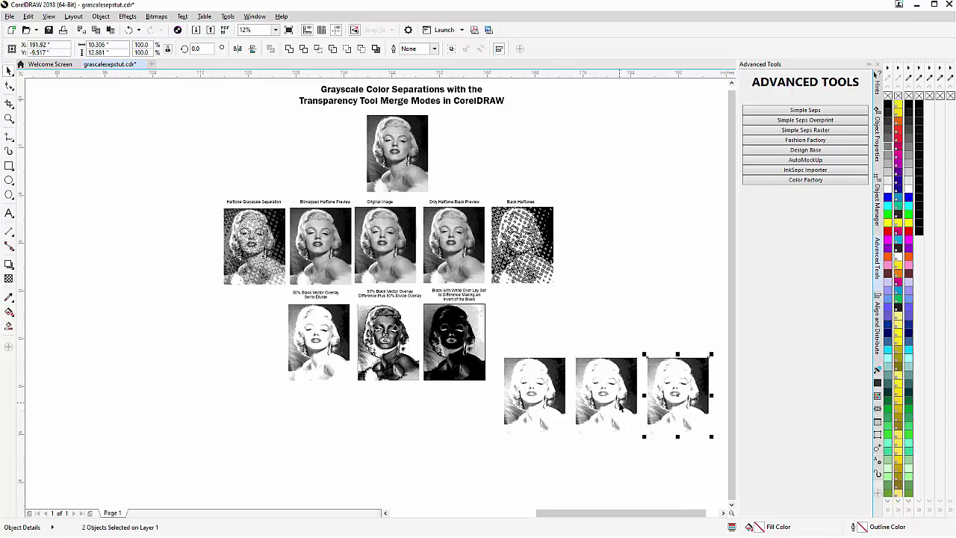
scroll(606, 394, up, 2)
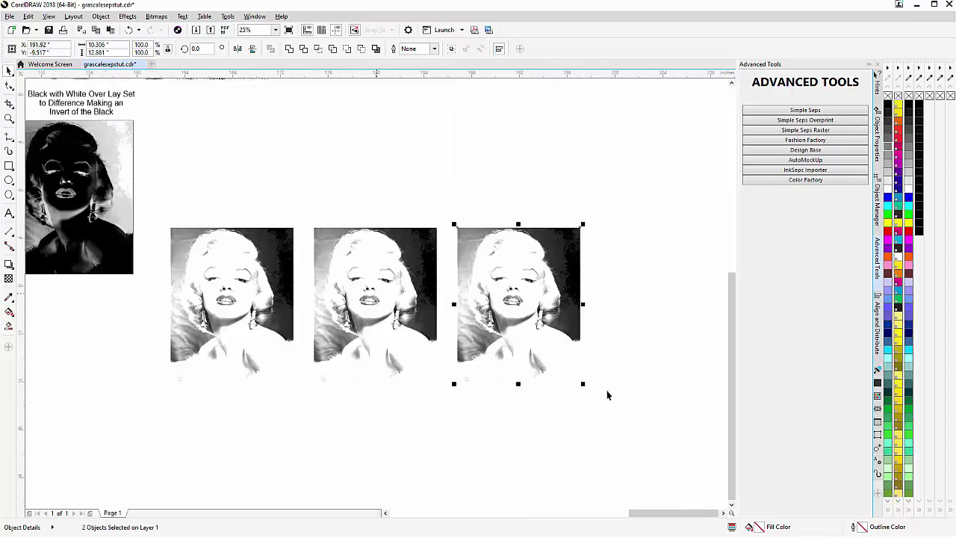
scroll(367, 298, up, 2)
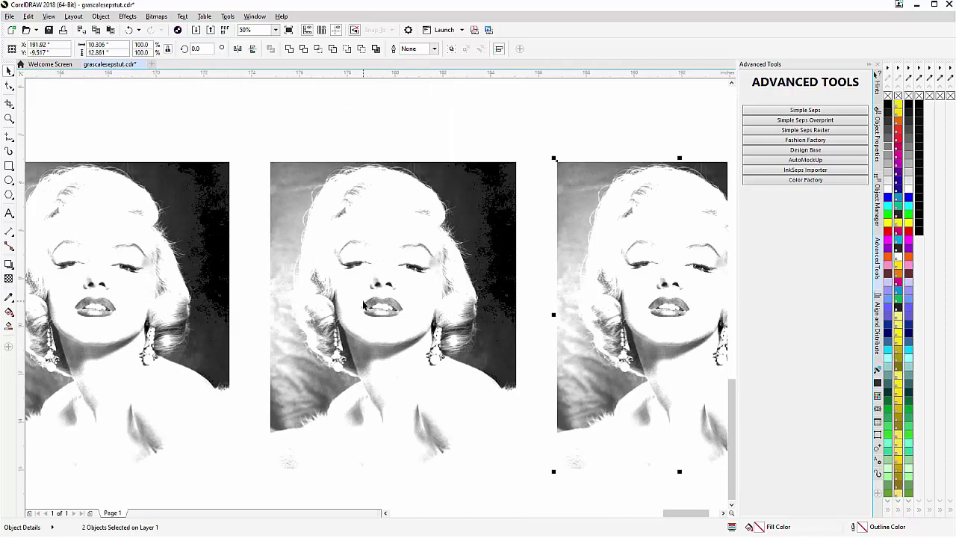
click(364, 304)
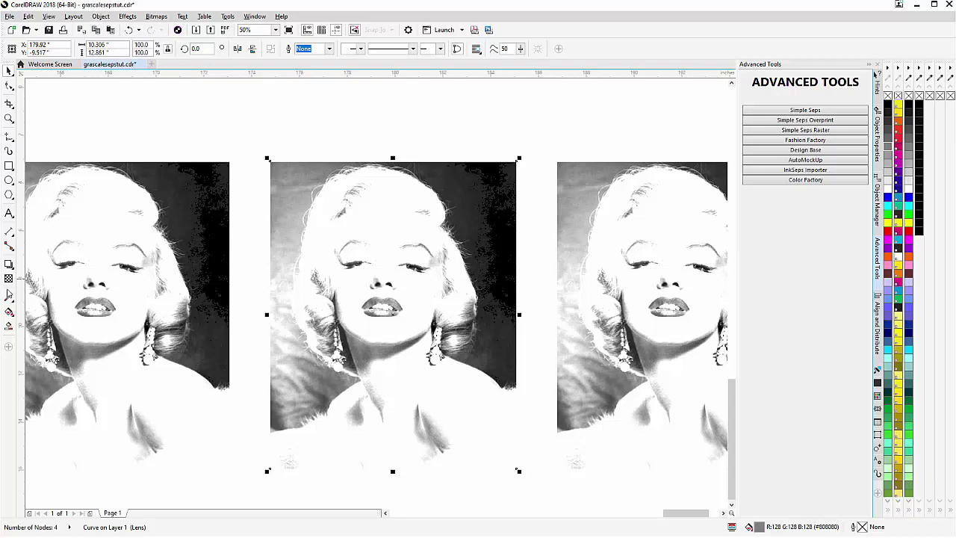
- Change the middle overlay's transparency merge mode to Difference
click(8, 279)
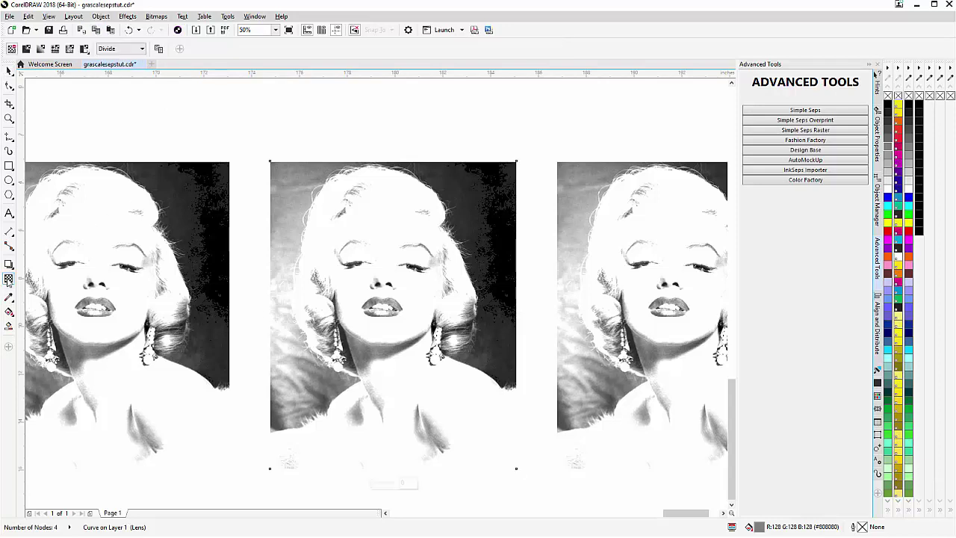
click(123, 50)
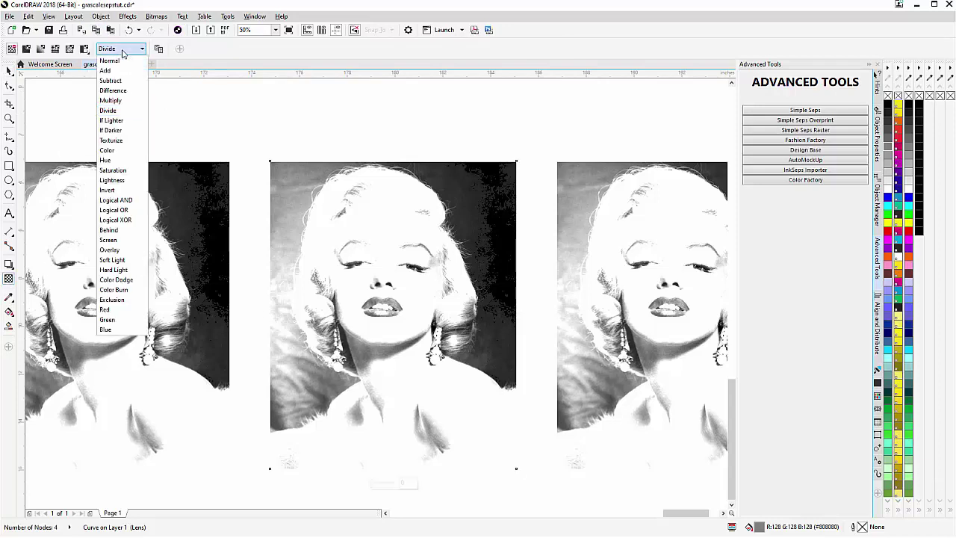
click(121, 90)
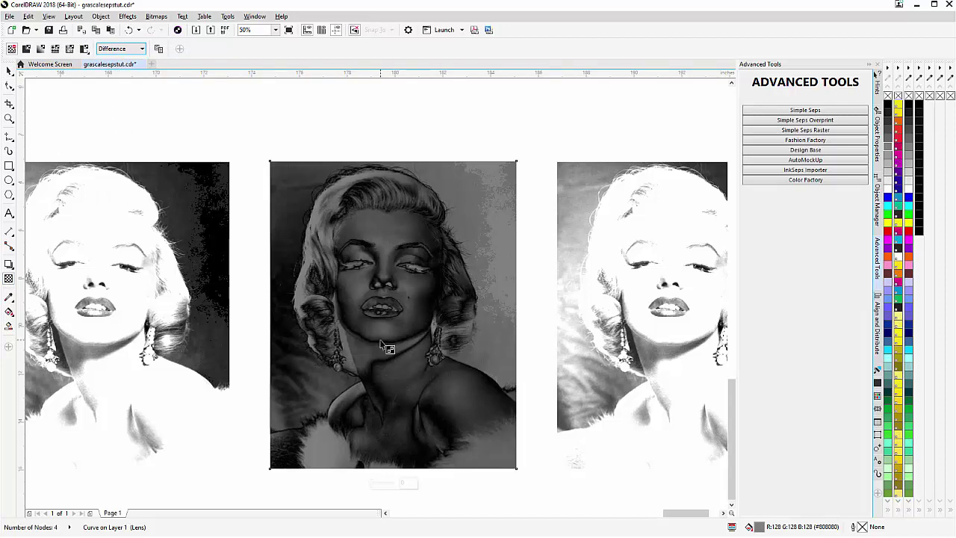
click(7, 71)
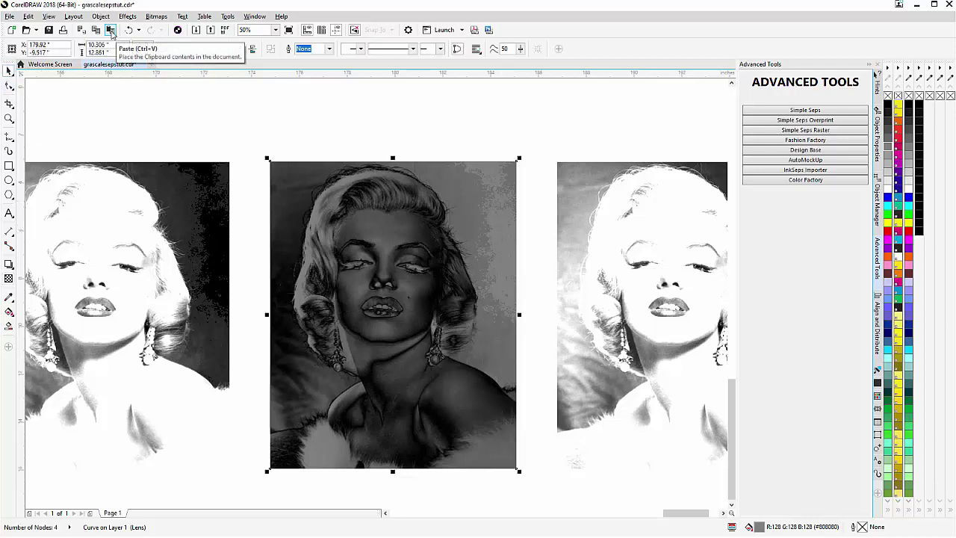
- Paste a copy of the Divide overlay over the middle portrait, then select the right overlay
click(111, 30)
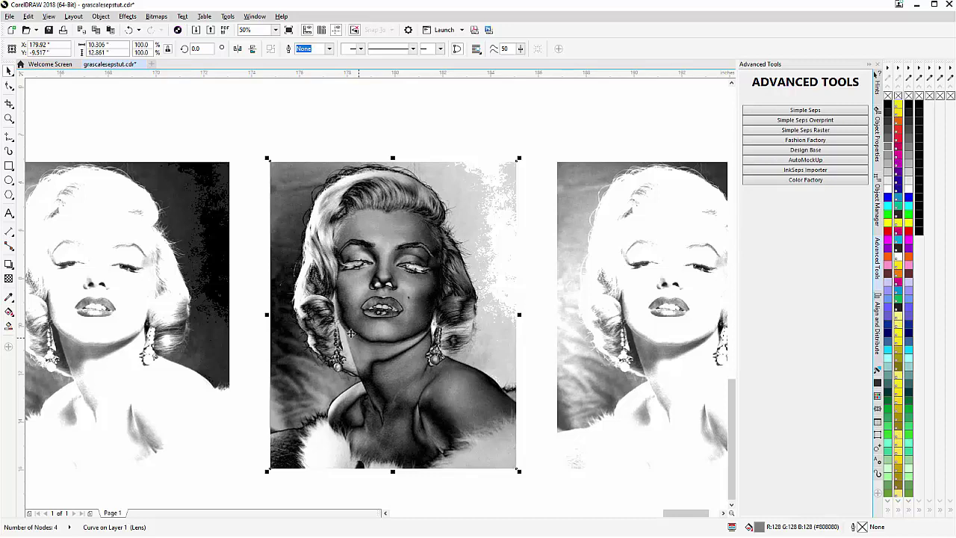
key(Escape)
click(670, 372)
- Paste another overlay on the right portrait, fill it white and set its merge mode to Difference
click(111, 30)
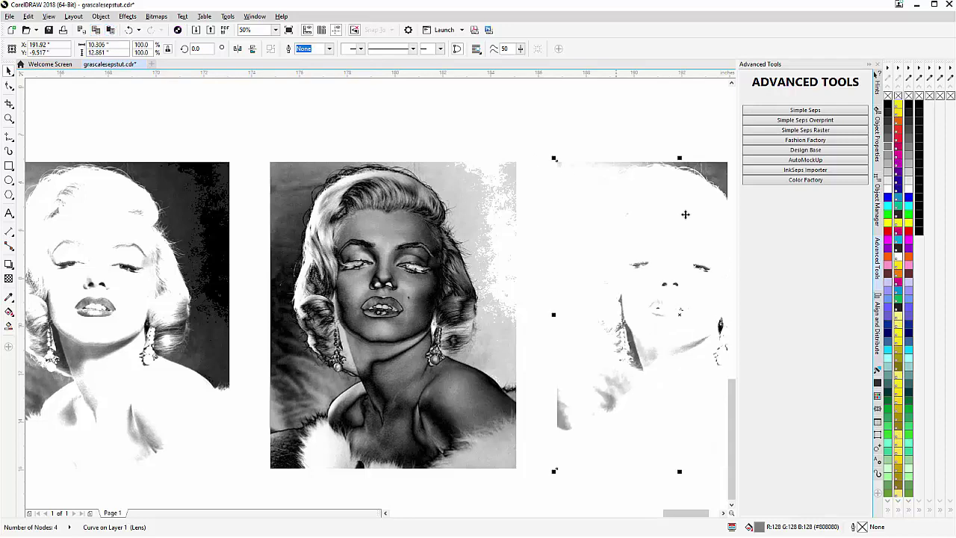
click(888, 191)
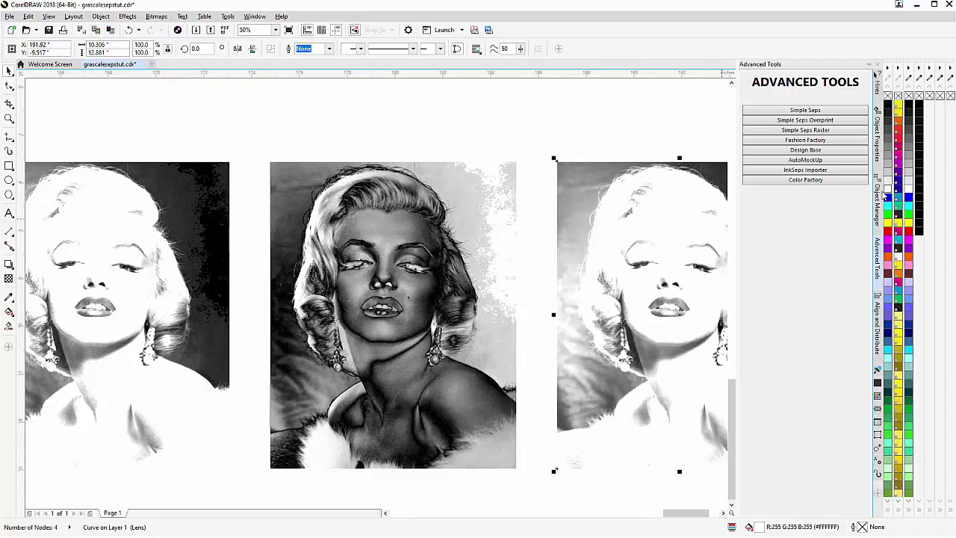
click(8, 278)
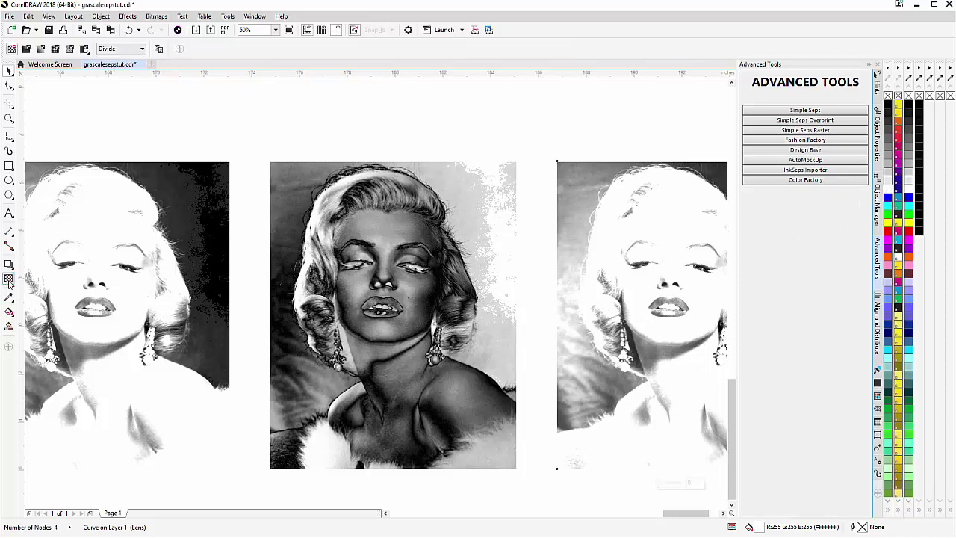
click(128, 50)
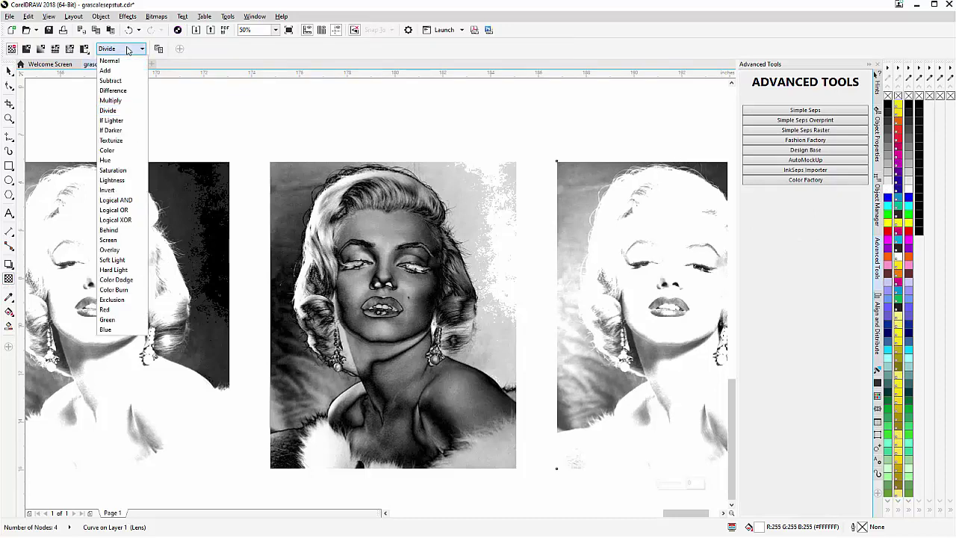
click(116, 91)
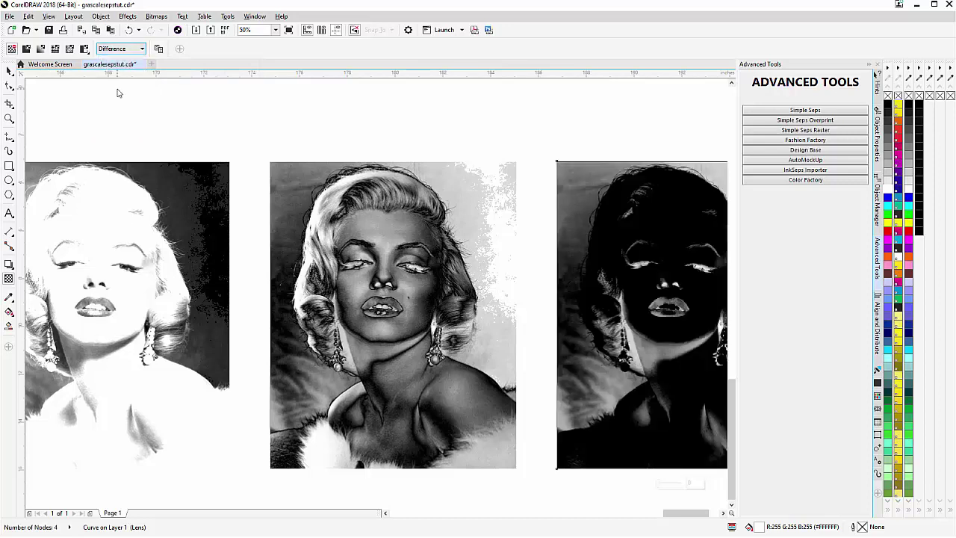
click(8, 71)
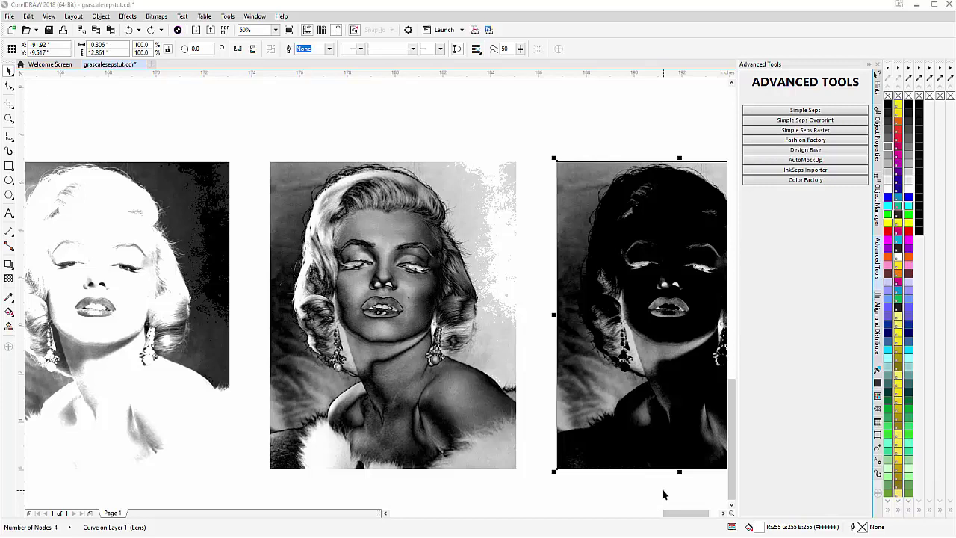
drag(663, 490, 626, 423)
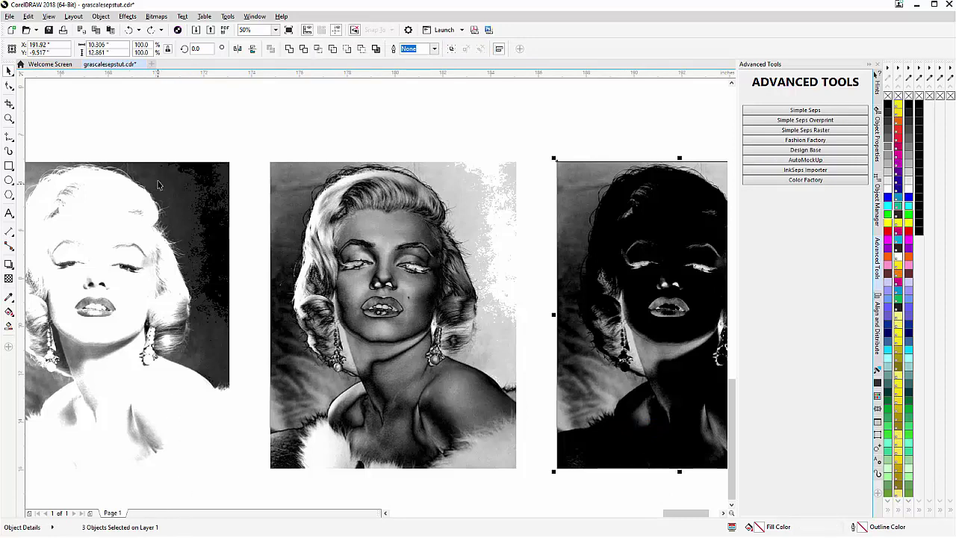
- Convert the right, middle and left portraits each into a 300 dpi RGB bitmap
click(156, 17)
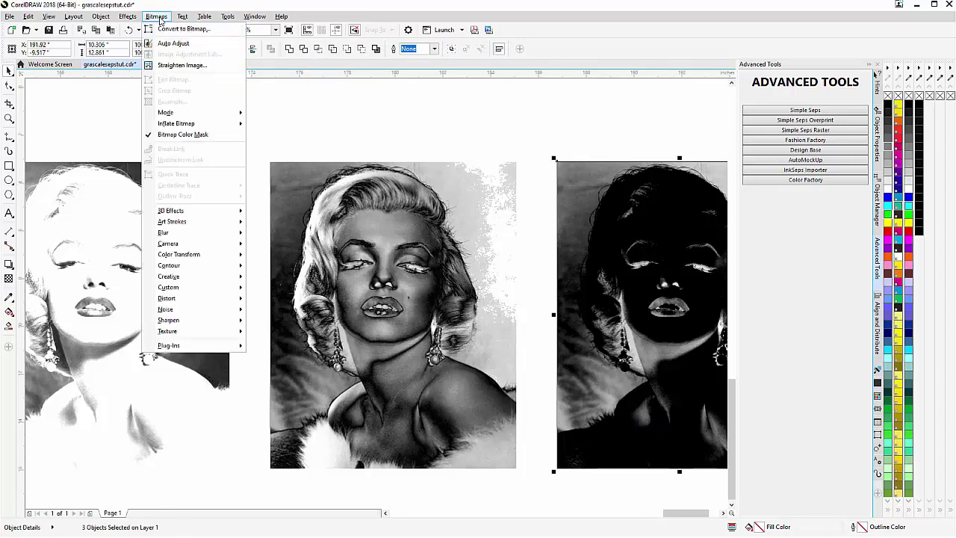
click(159, 31)
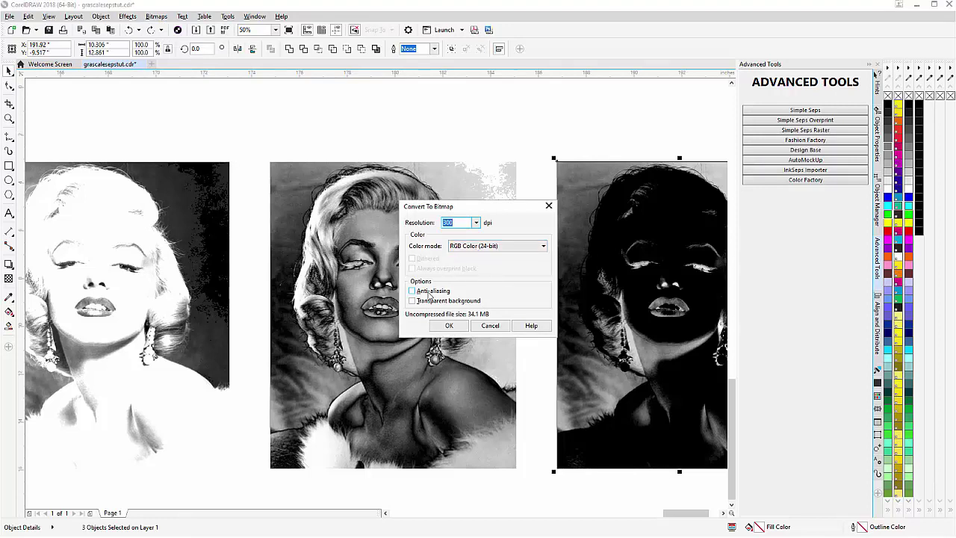
click(450, 325)
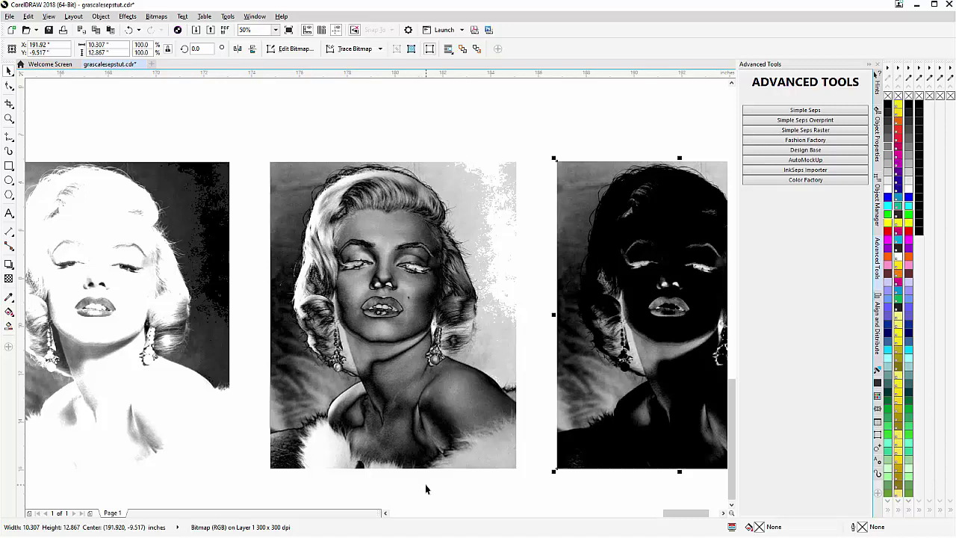
click(384, 425)
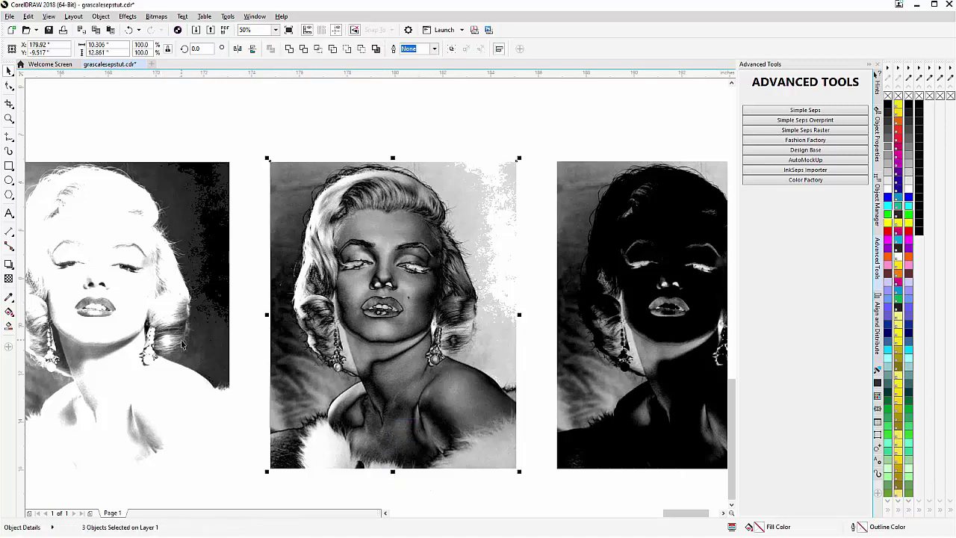
click(153, 19)
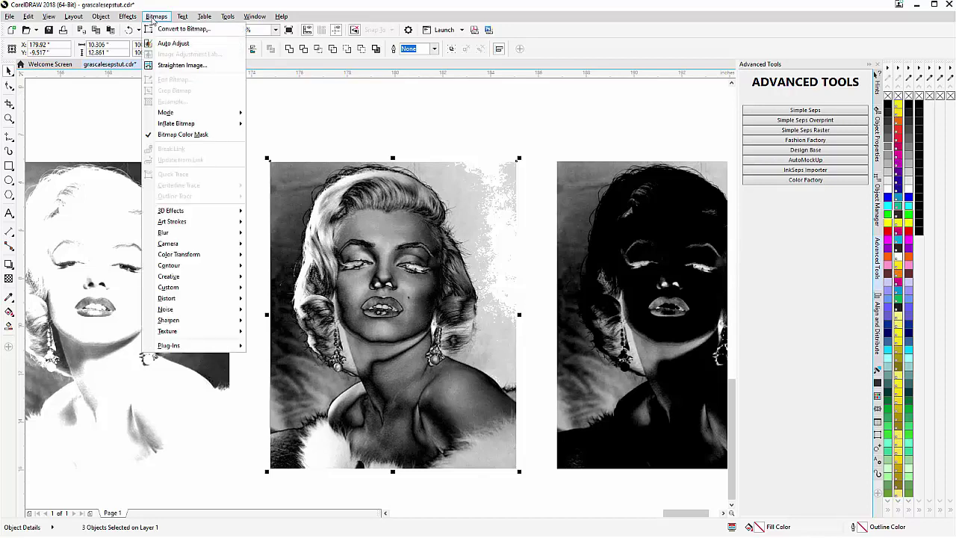
click(180, 28)
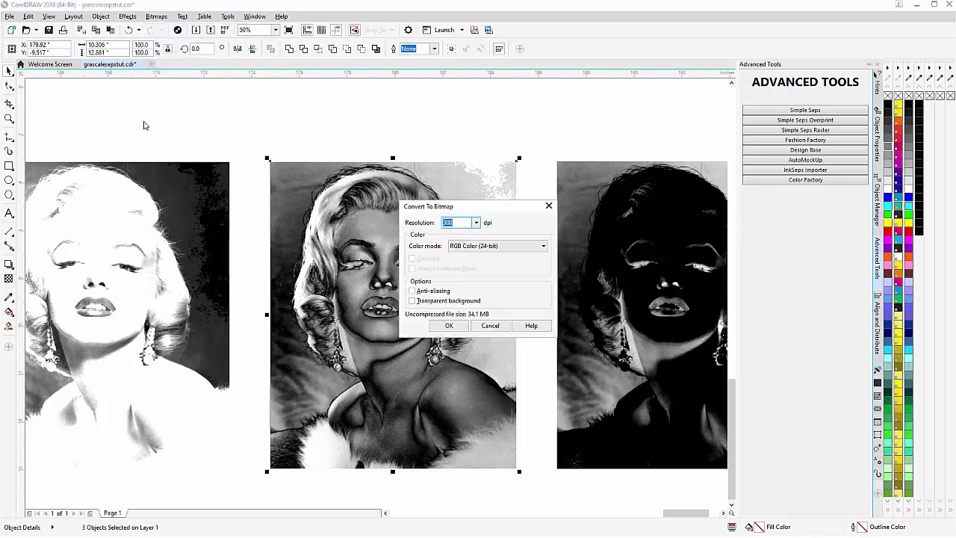
click(448, 327)
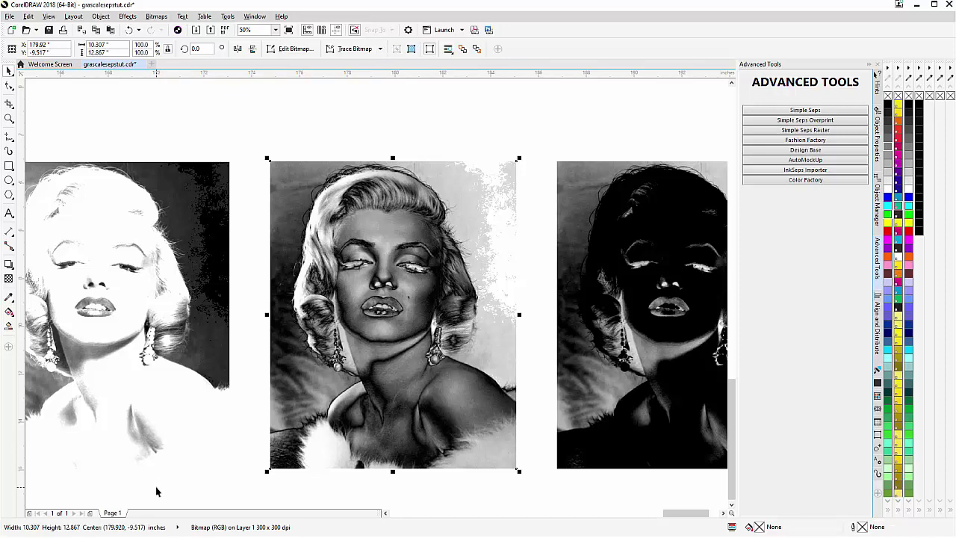
drag(157, 487, 125, 402)
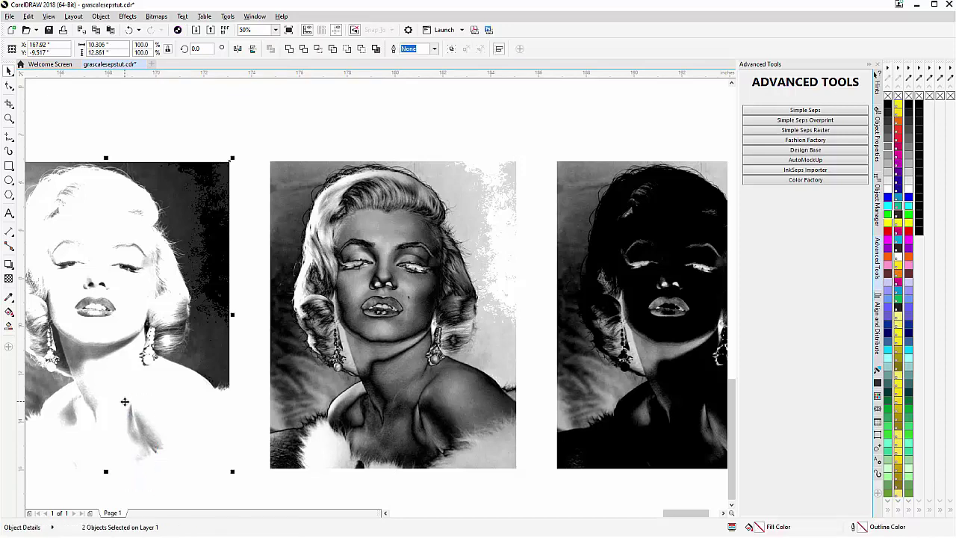
click(153, 17)
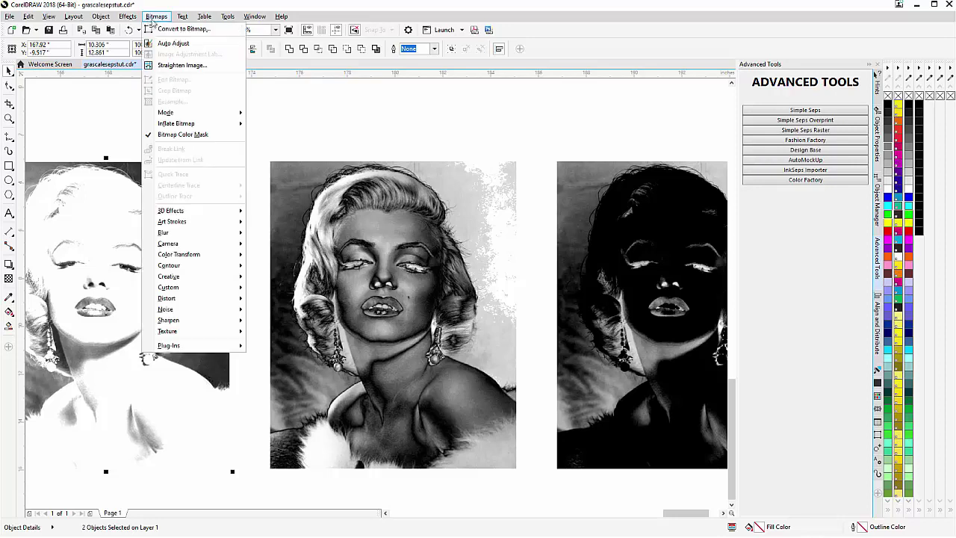
click(157, 28)
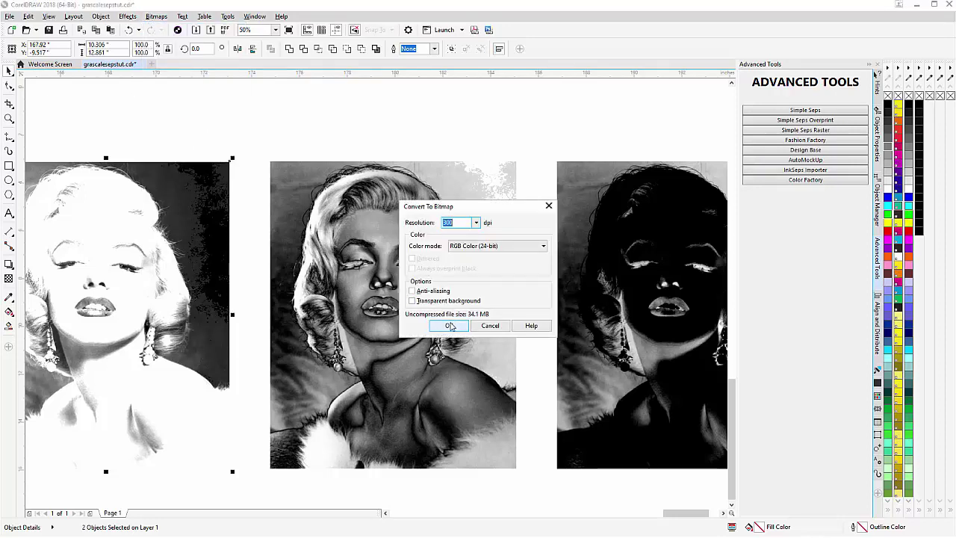
click(450, 325)
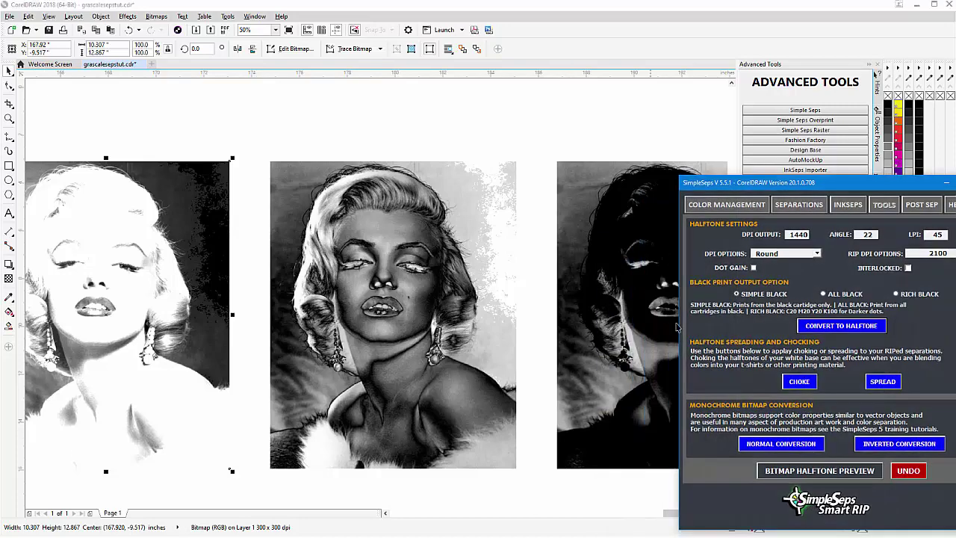
- Halftone the left portrait with INTERLOCKED on and the right portrait with it off, then select both
click(908, 268)
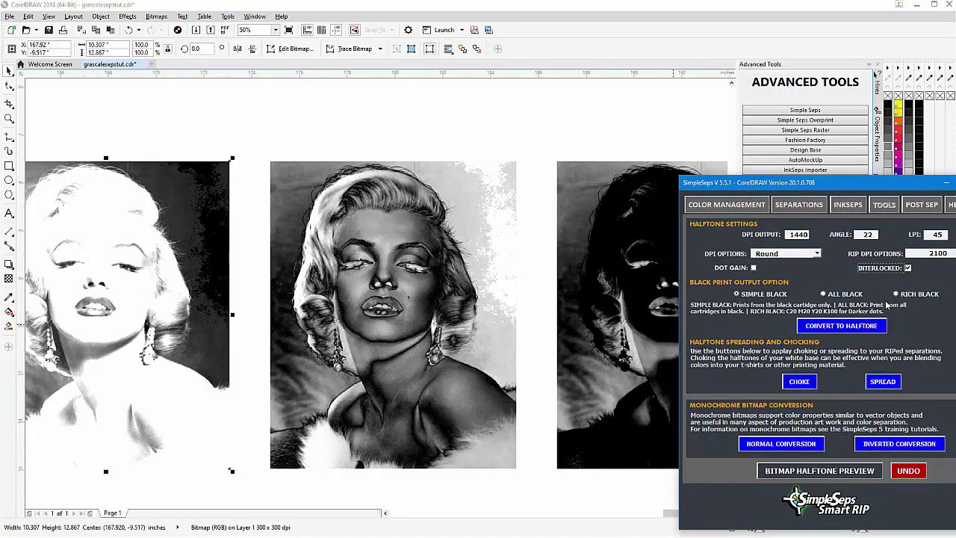
click(838, 326)
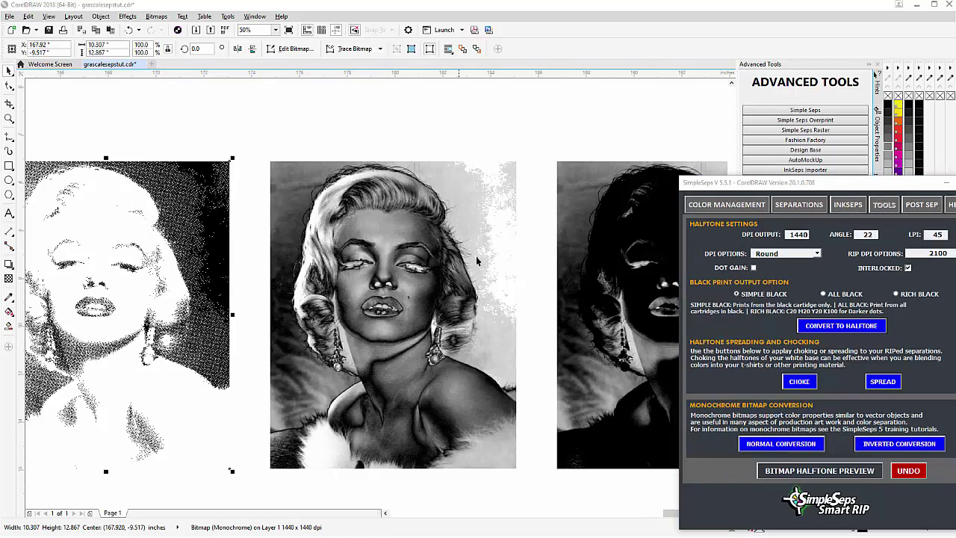
click(595, 304)
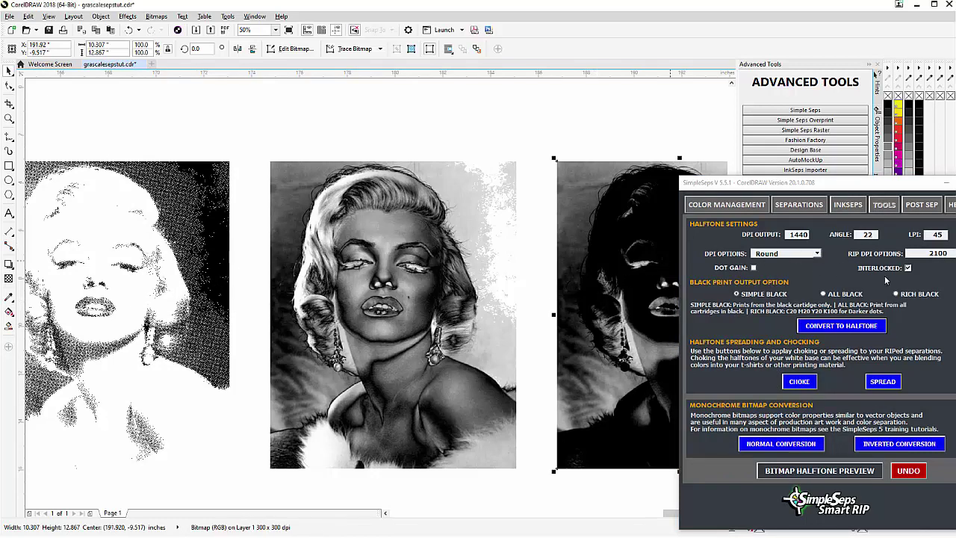
click(907, 267)
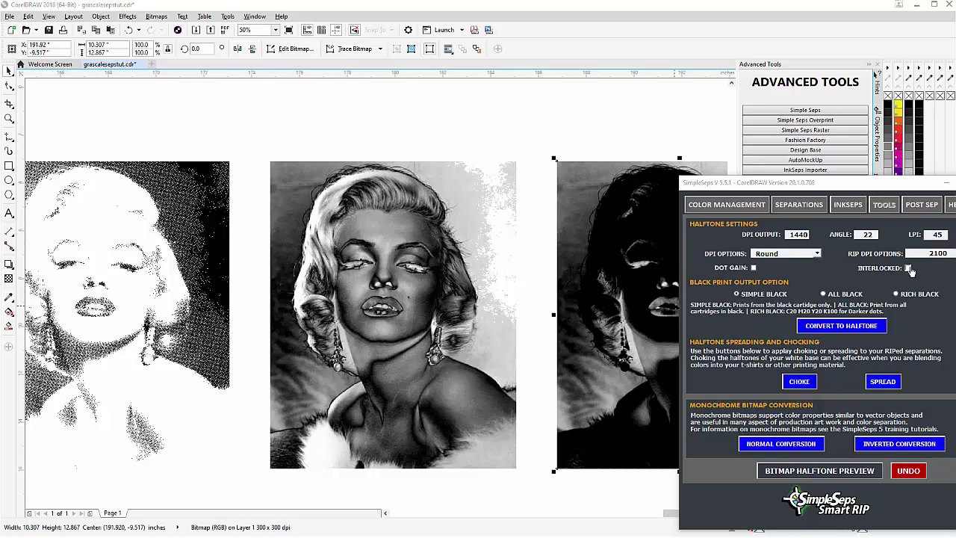
click(836, 329)
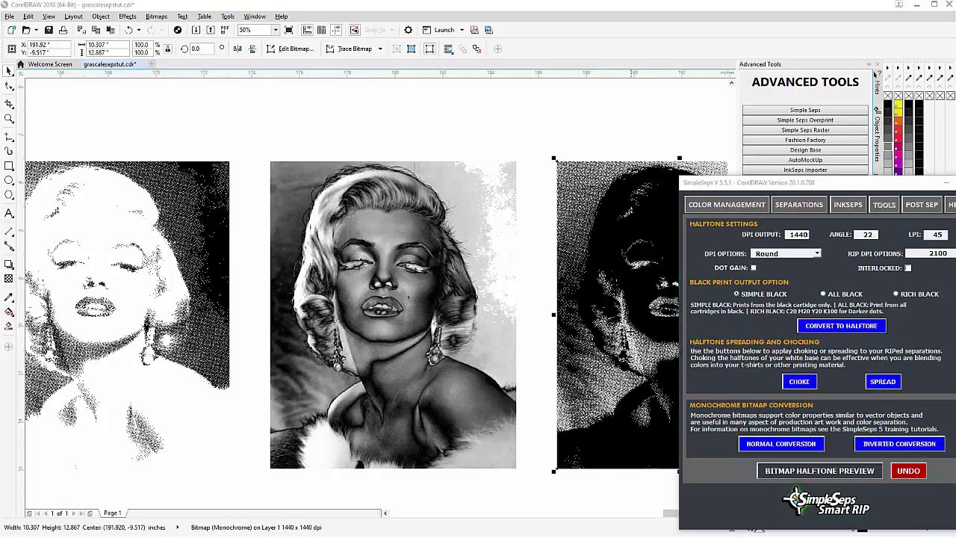
click(630, 332)
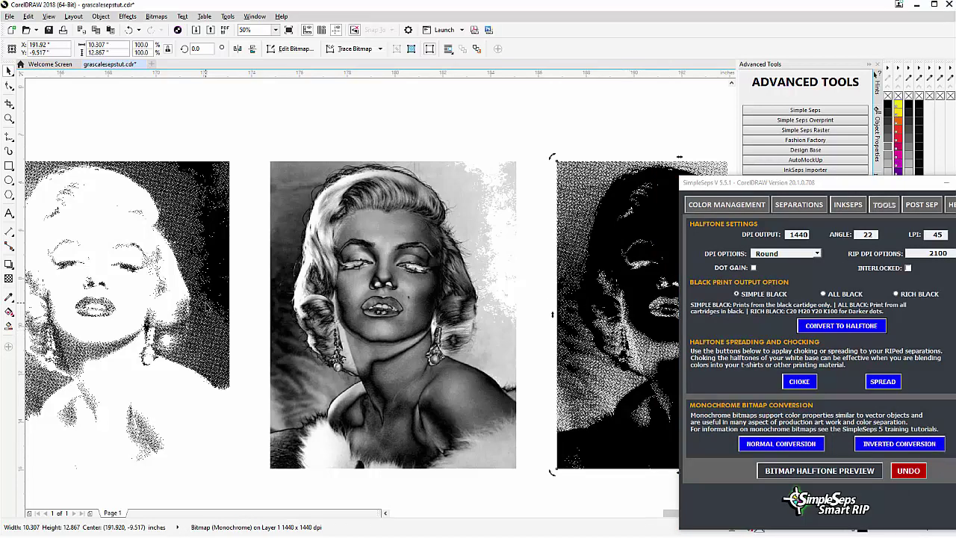
shift+click(205, 305)
- Align the right halftone onto the left one and select only the top bitmap
key(c)
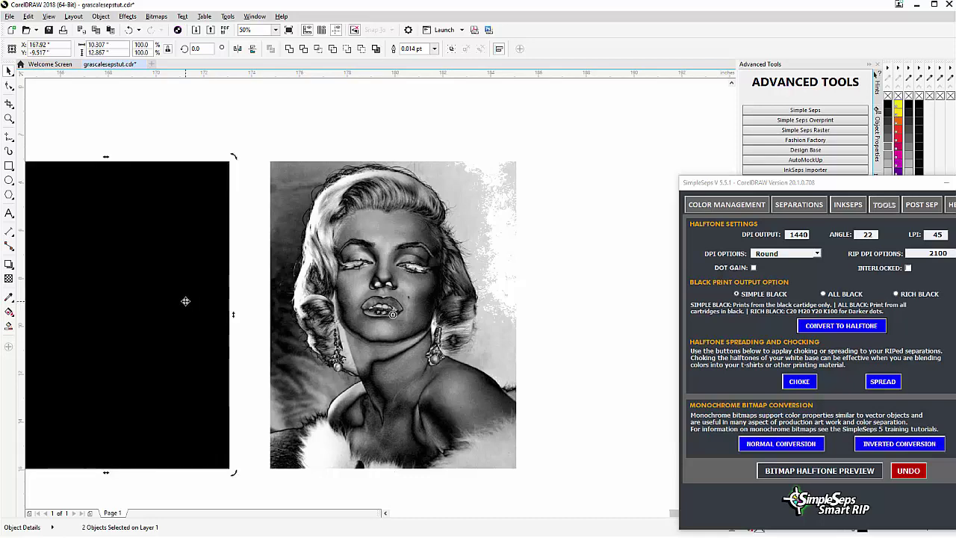
click(185, 301)
click(245, 421)
click(152, 413)
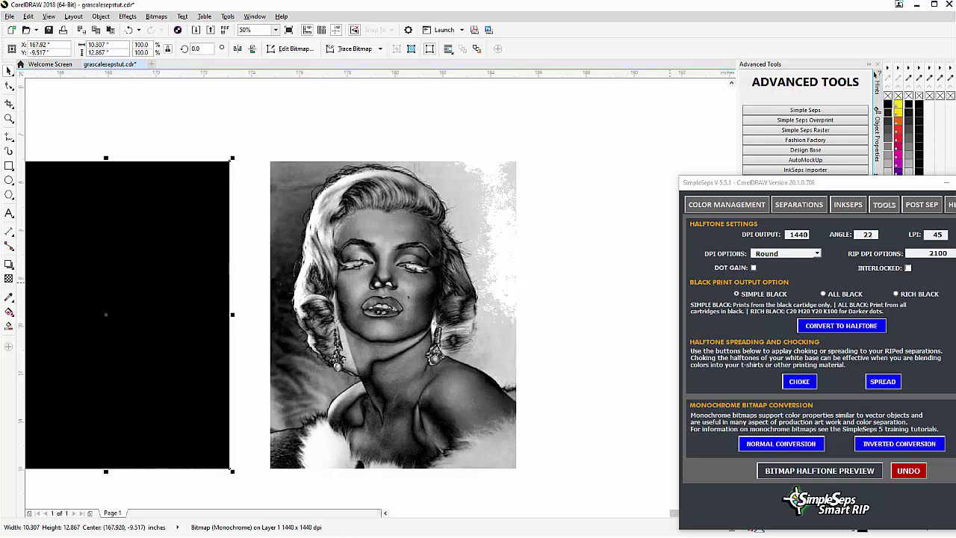
- Close SimpleSeps and colour the top halftone red (R255 G0 B0)
click(946, 182)
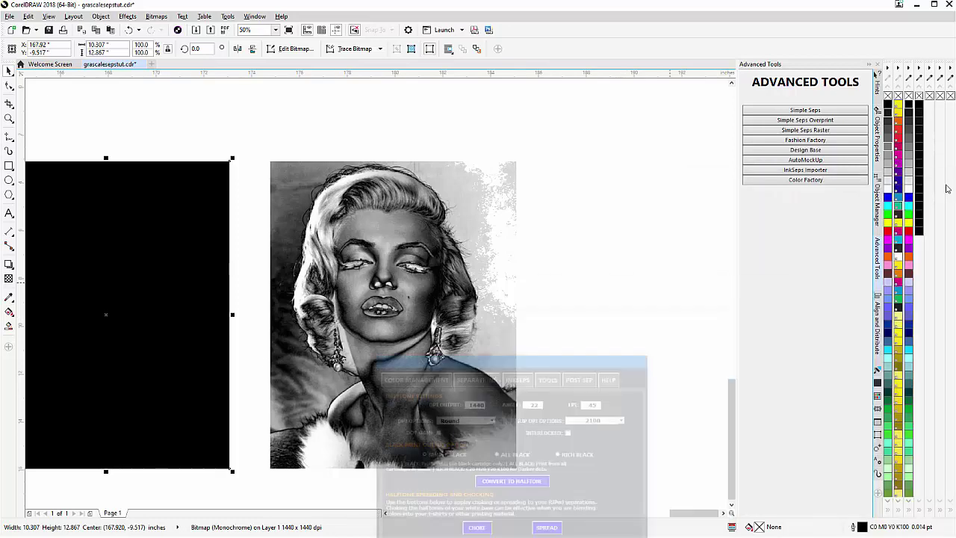
click(887, 233)
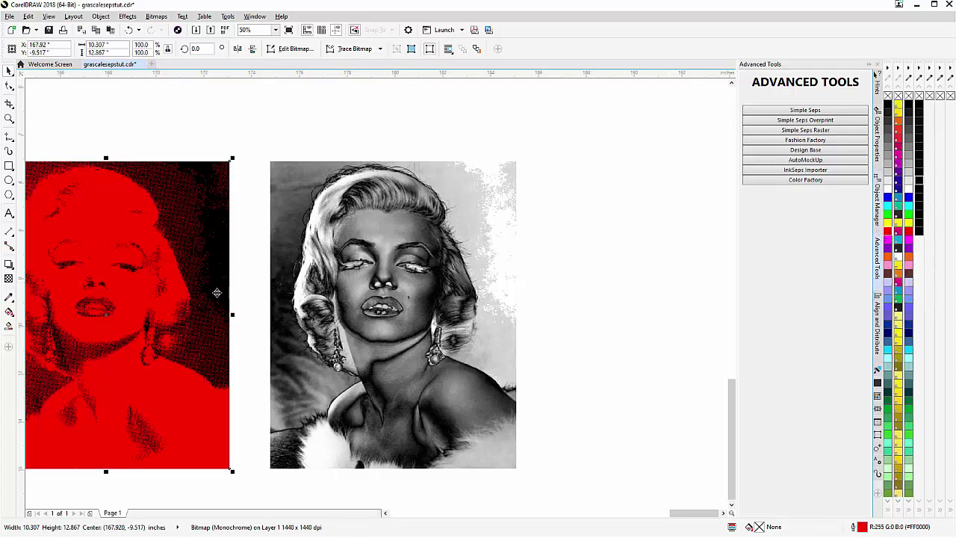
scroll(176, 271, up, 4)
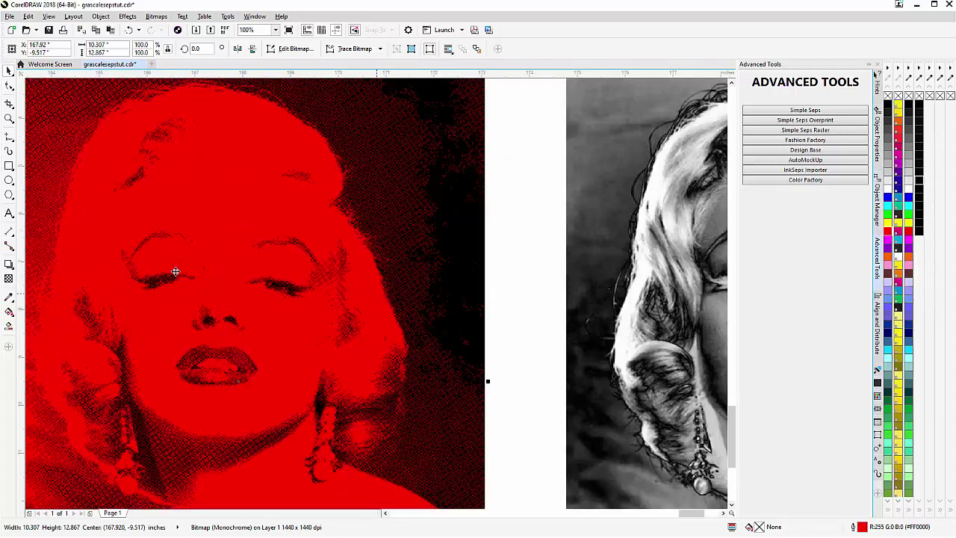
scroll(377, 293, up, 1)
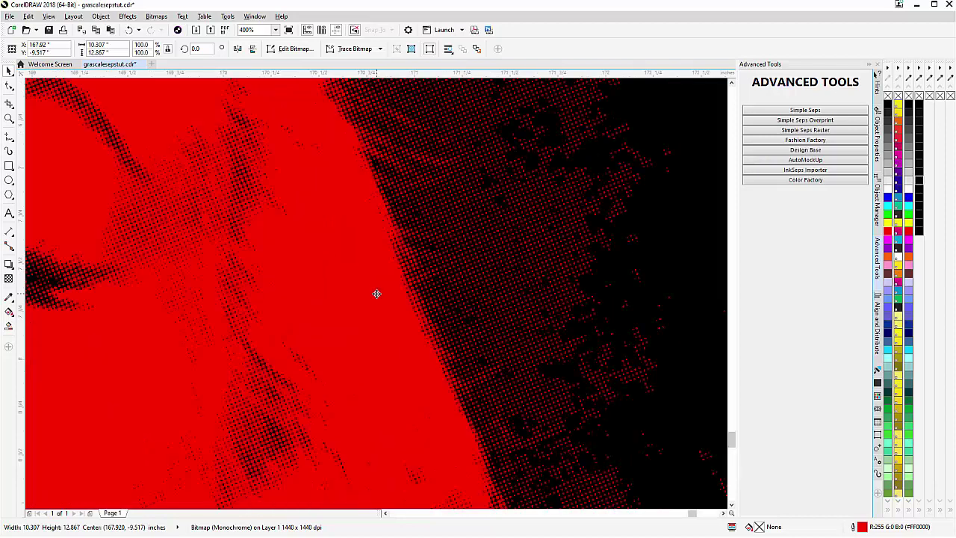
scroll(377, 293, down, 4)
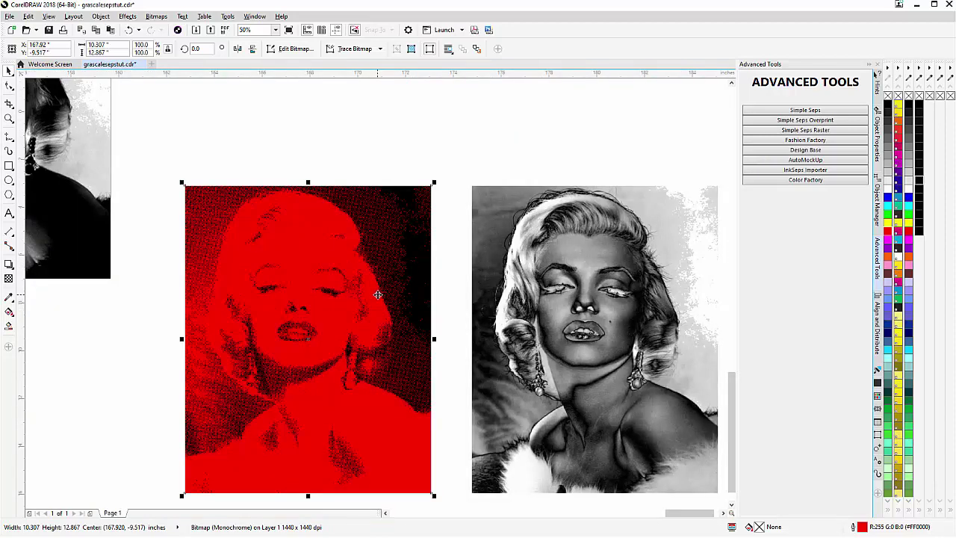
- Send the red halftone portrait to the back of page, recolour it white, and select the grey overlay portrait
right_click(333, 302)
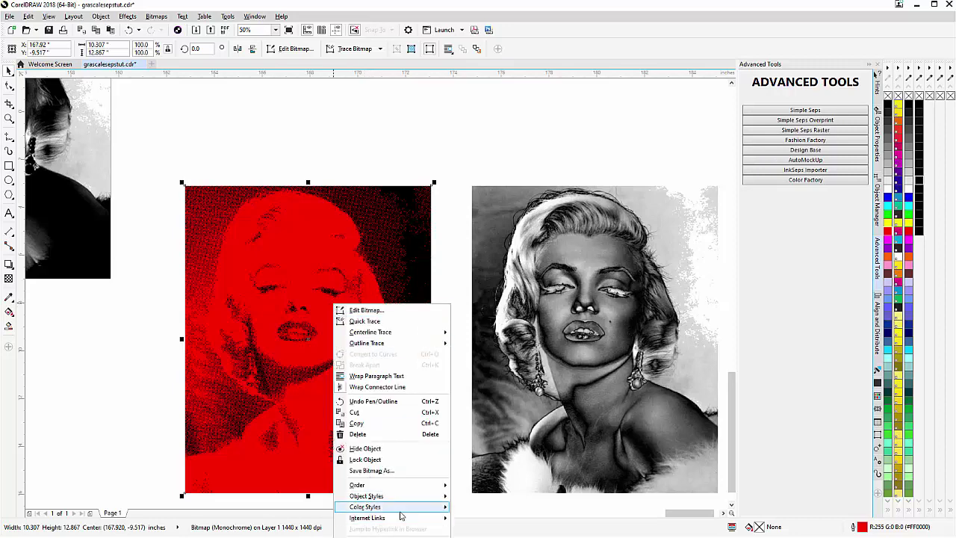
mouse_move(407, 485)
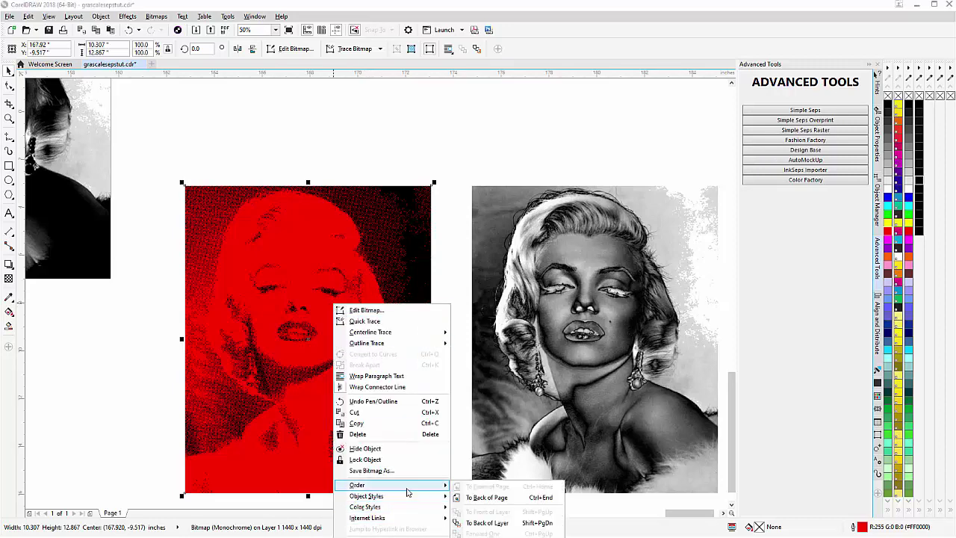
click(491, 499)
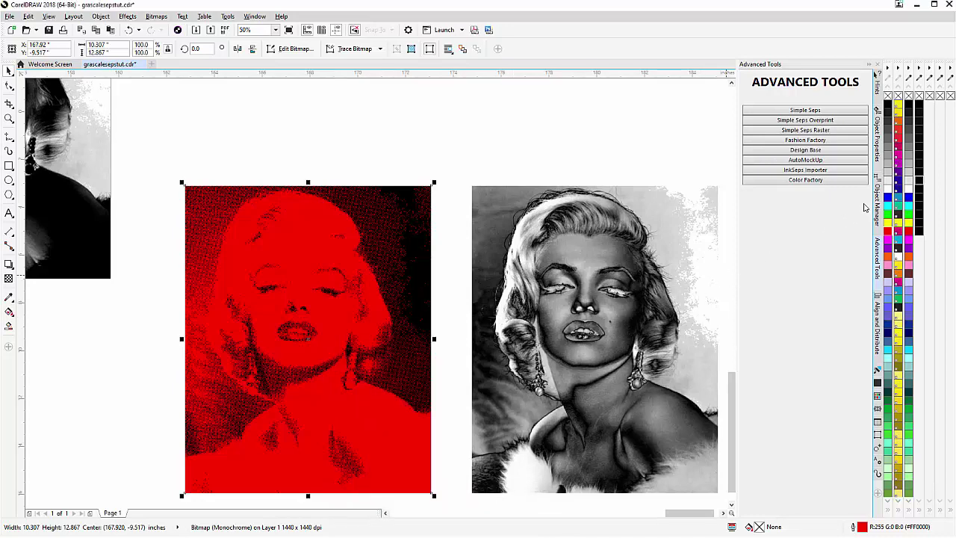
click(886, 191)
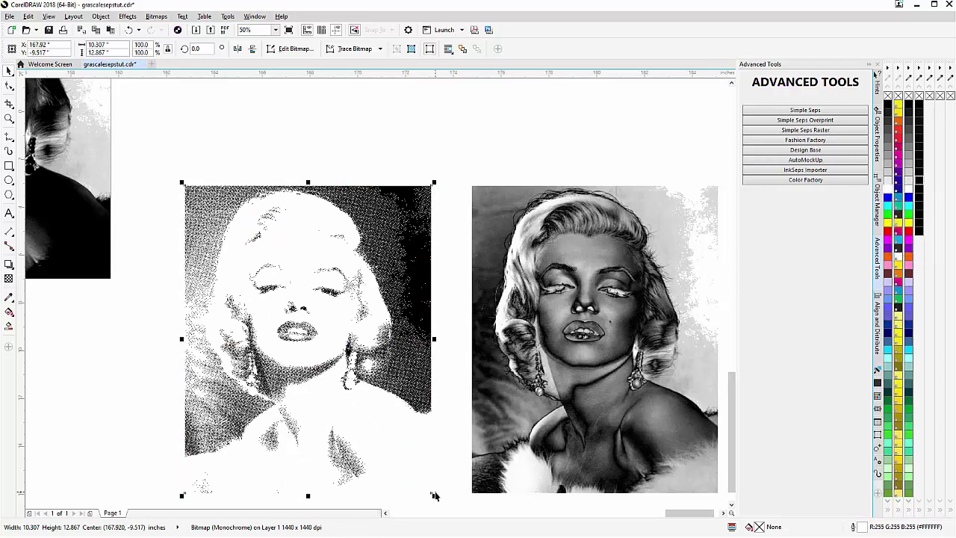
click(580, 431)
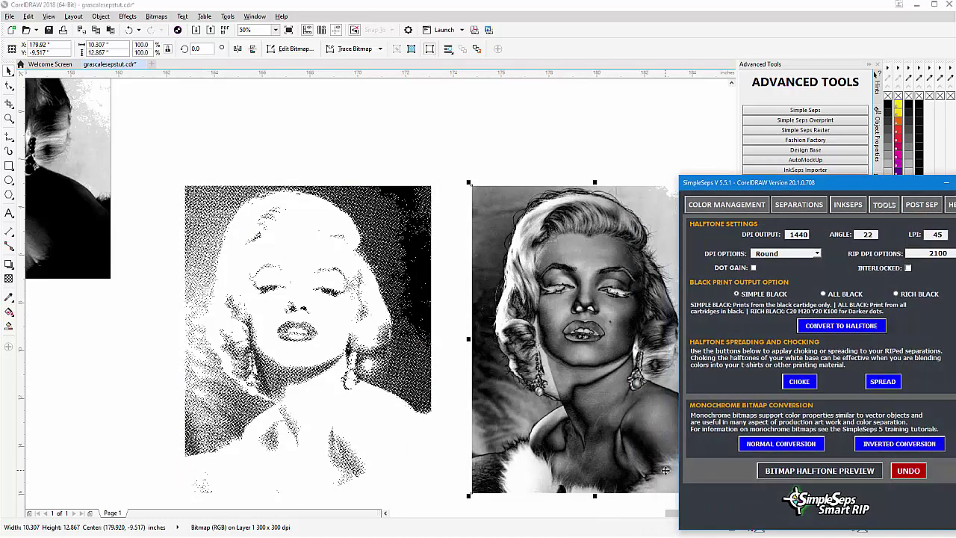
- Convert the right portrait to a halftone, tint it 50% Black, and centre it over the white halftone
click(839, 326)
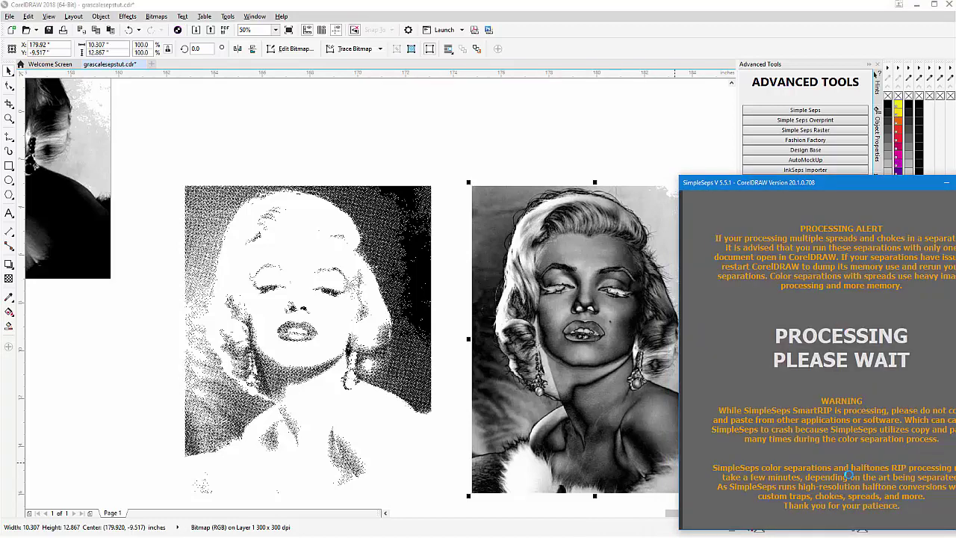
click(946, 183)
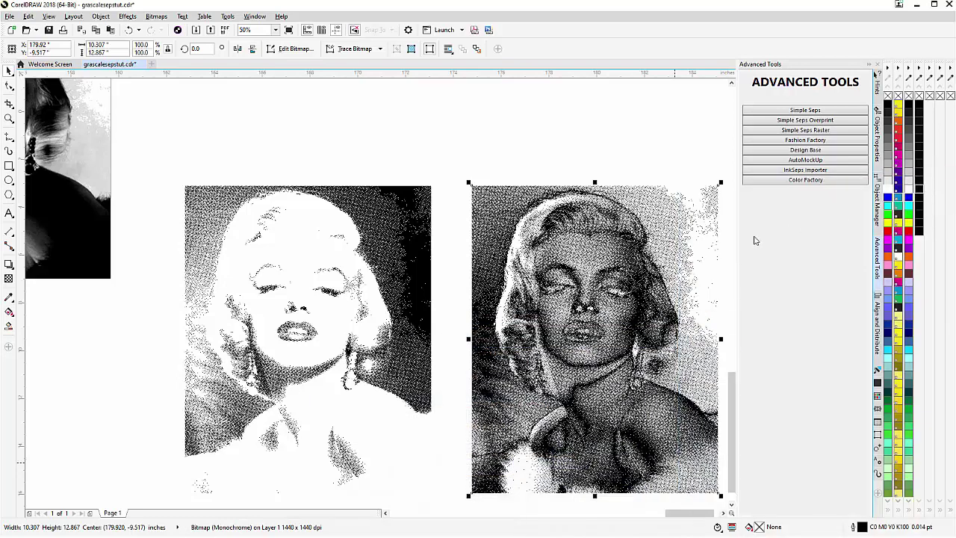
click(888, 153)
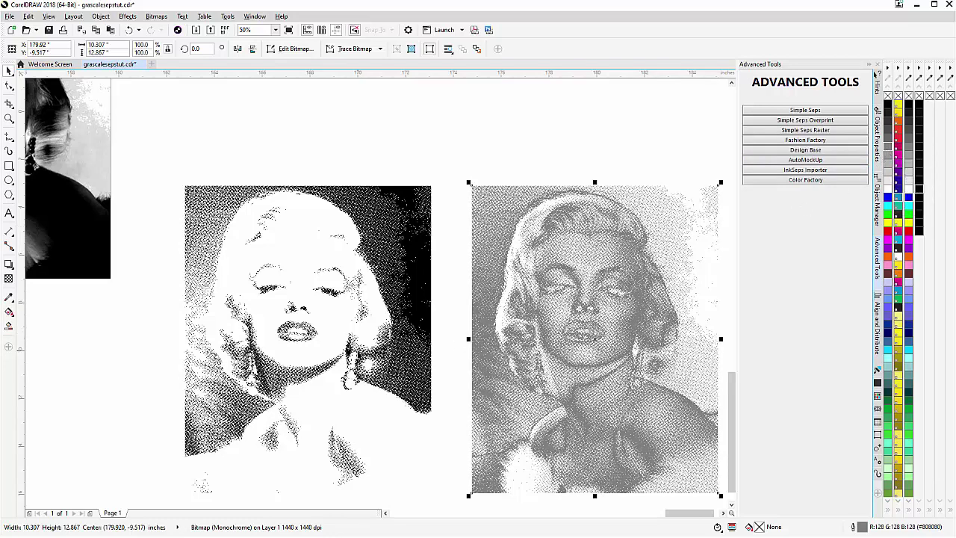
shift+click(307, 336)
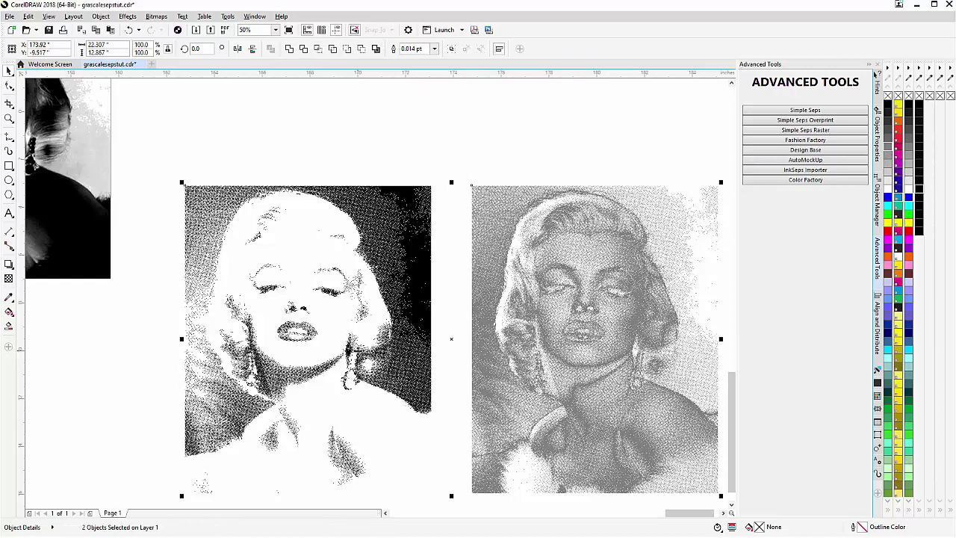
key(c)
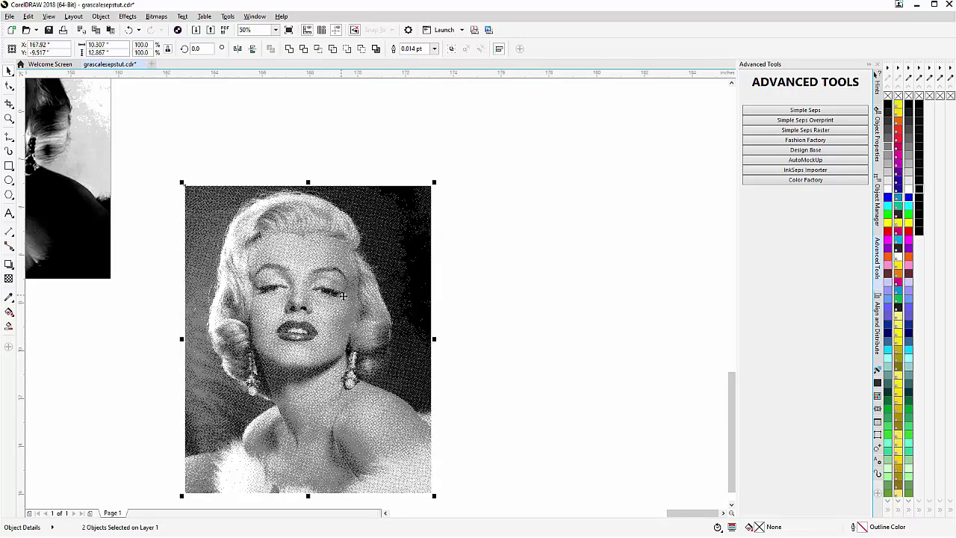
scroll(376, 293, up, 2)
scroll(376, 294, up, 1)
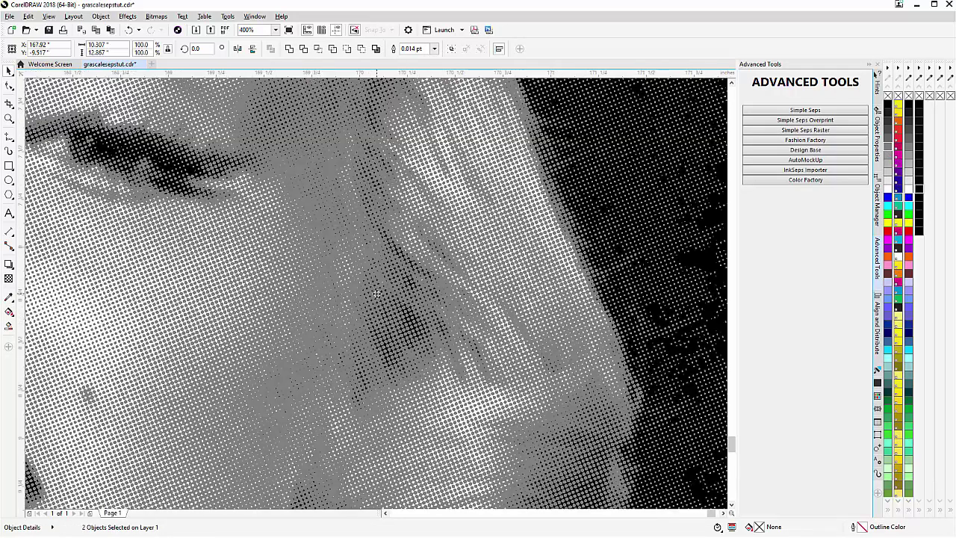
scroll(376, 293, down, 1)
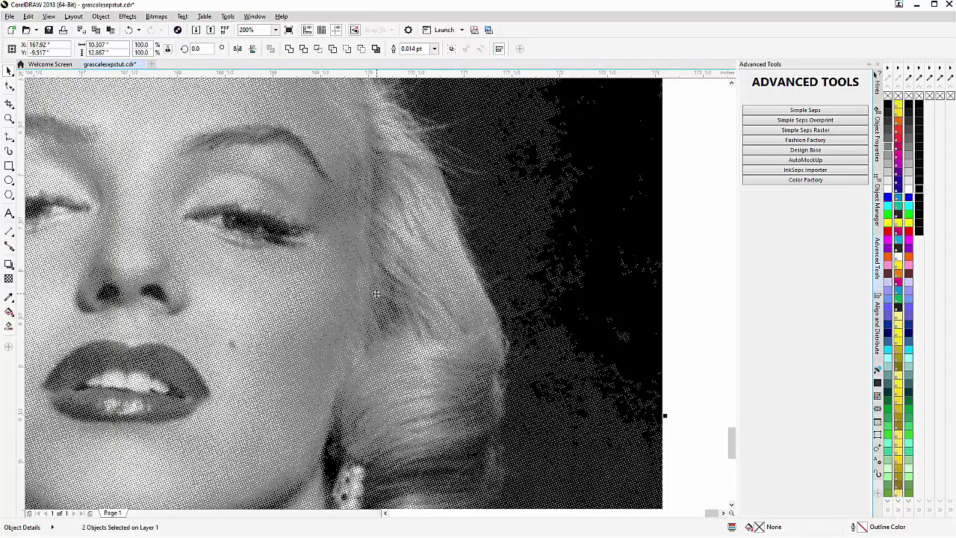
scroll(376, 293, down, 2)
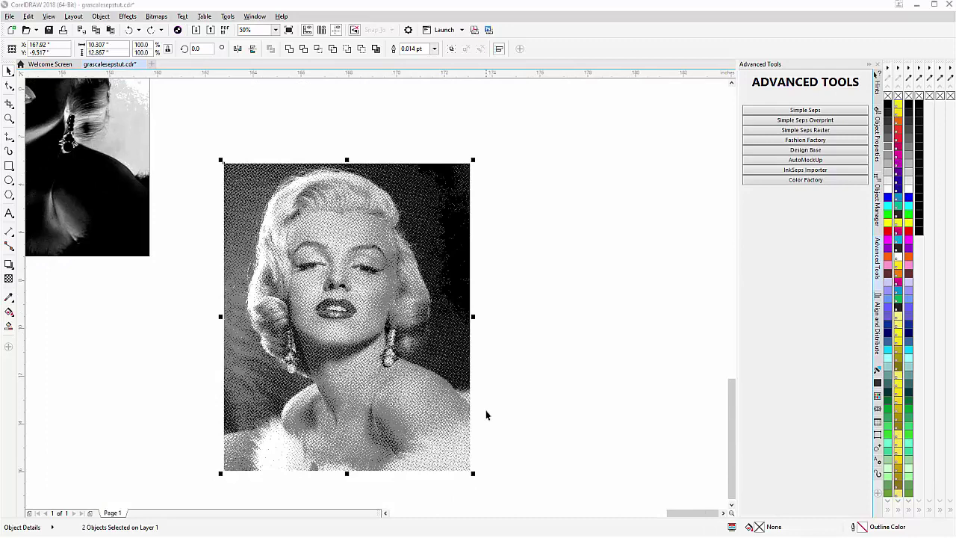
scroll(486, 414, down, 1)
scroll(413, 294, up, 1)
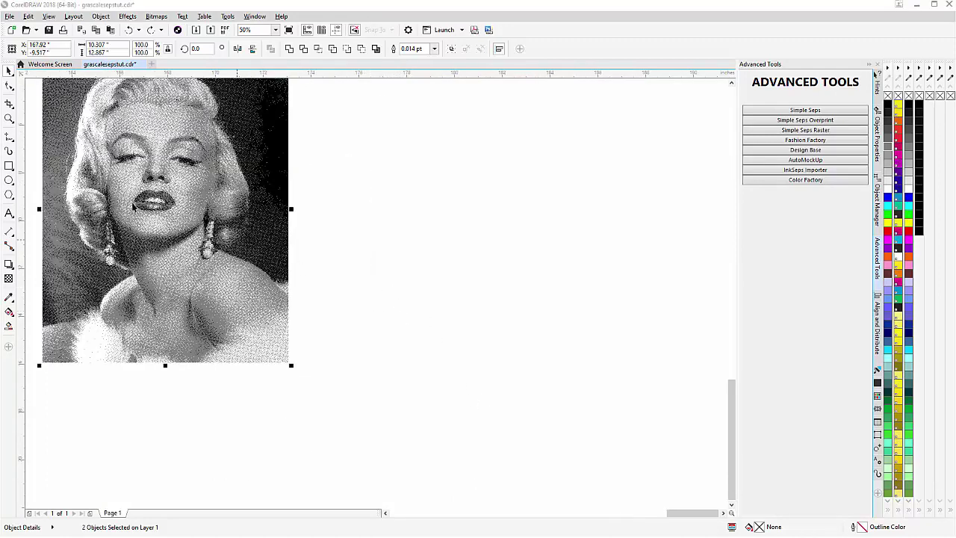
click(9, 119)
- Zoom in on the halftone composite and drag a copy of all its layers to the right
right_click(151, 211)
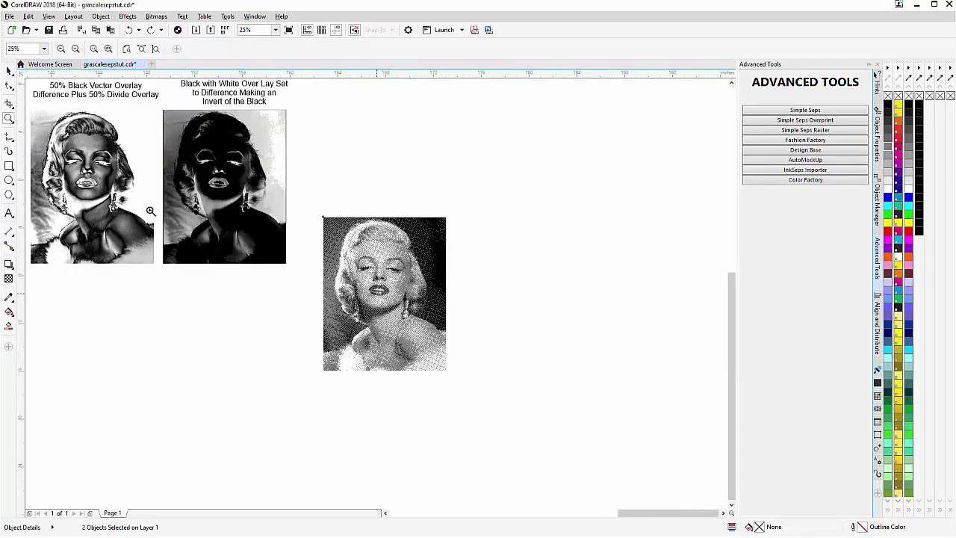
drag(314, 203, 682, 391)
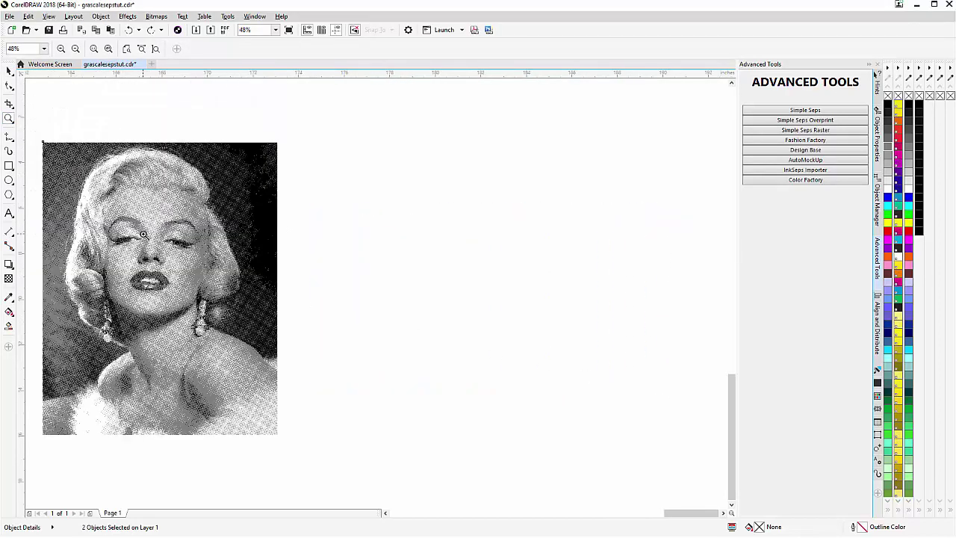
click(9, 70)
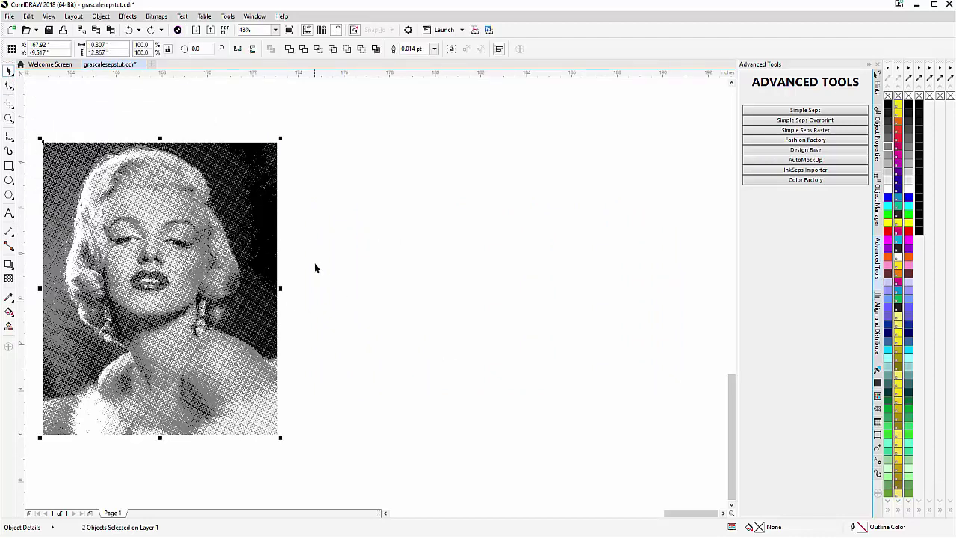
drag(318, 236, 224, 307)
drag(159, 291, 406, 274)
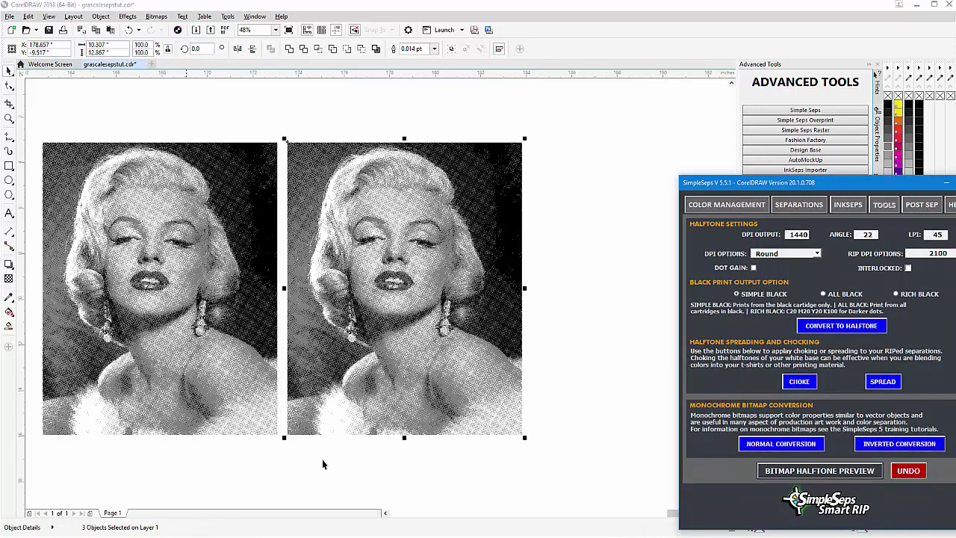
- Convert the copy into a smooth 300 dpi RGB grayscale bitmap with SimpleSeps
click(783, 476)
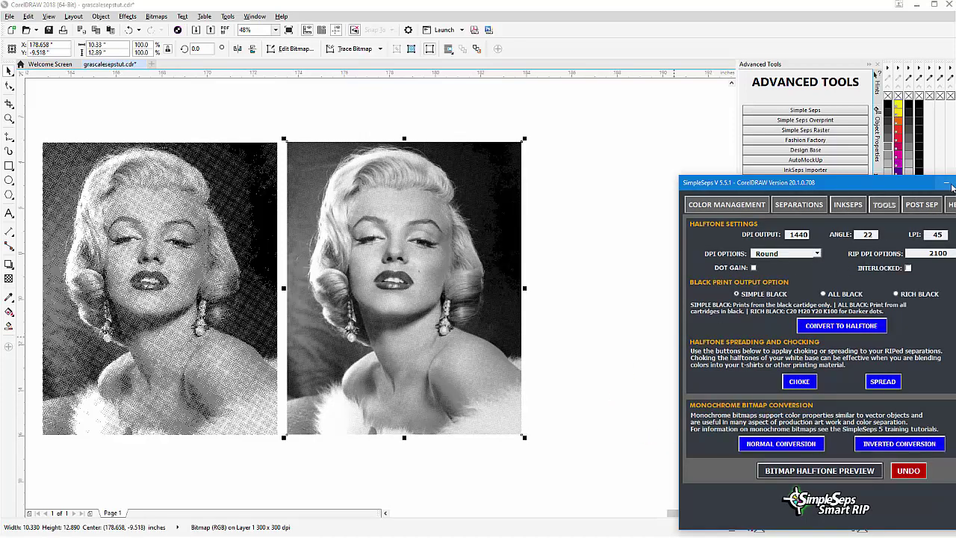
click(946, 182)
scroll(478, 300, down, 6)
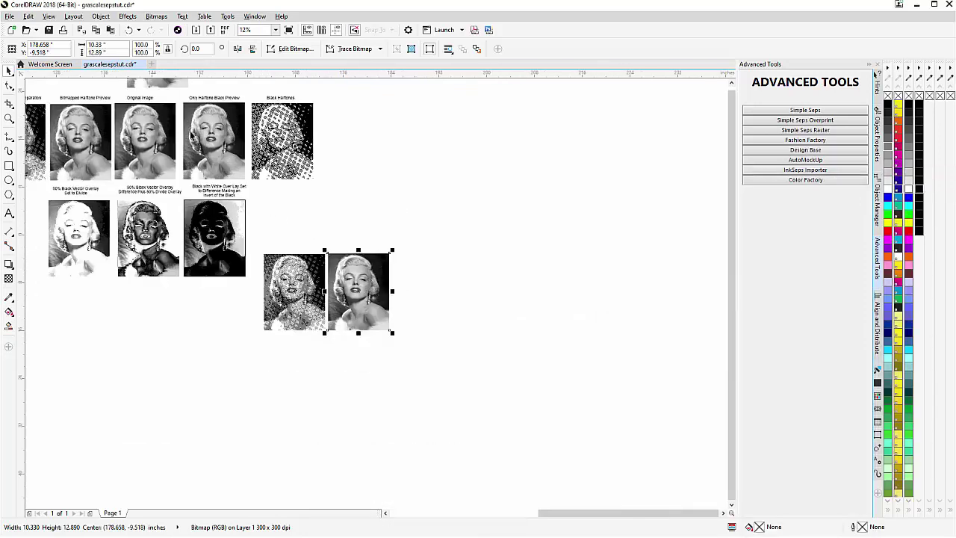
- Drag a copy of the Original Image portrait beside the pair and zoom in on all three portraits
click(142, 129)
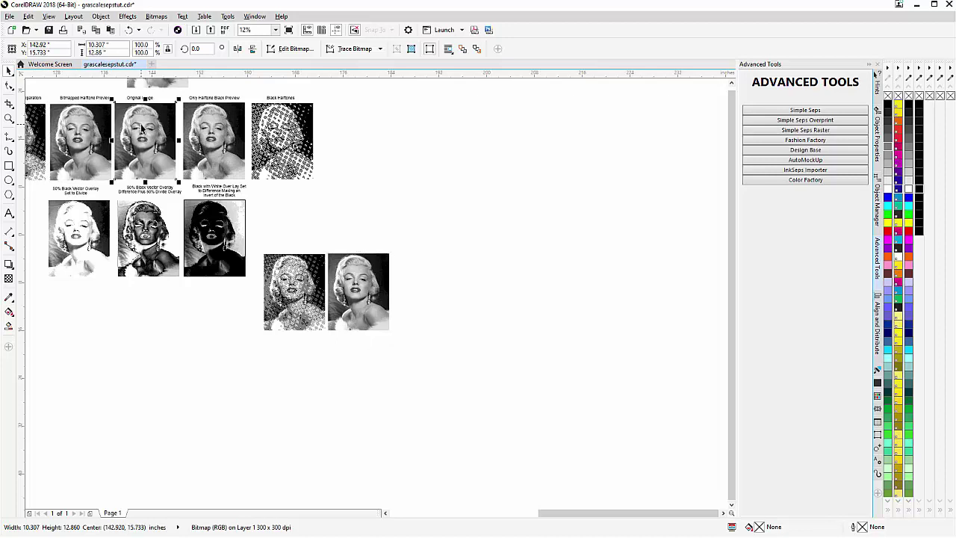
drag(142, 128, 420, 277)
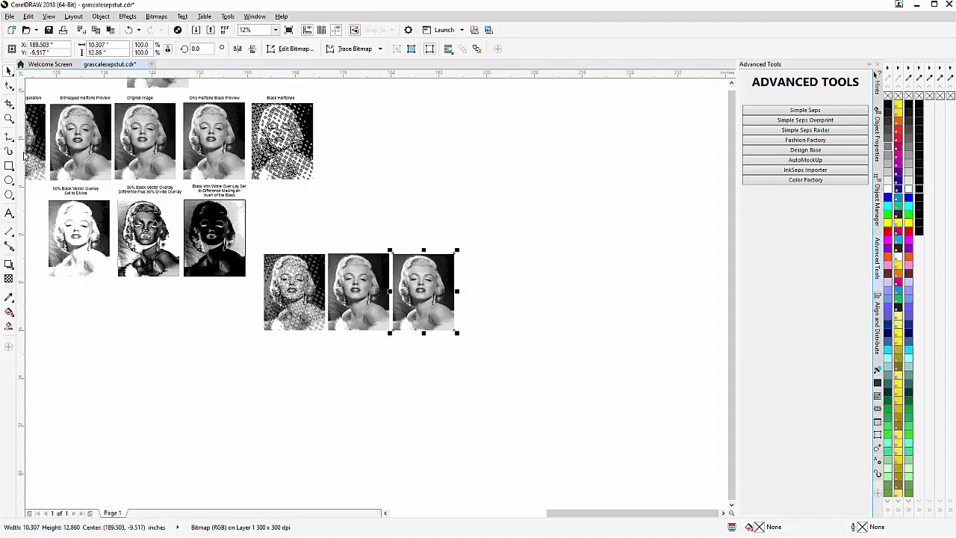
click(9, 118)
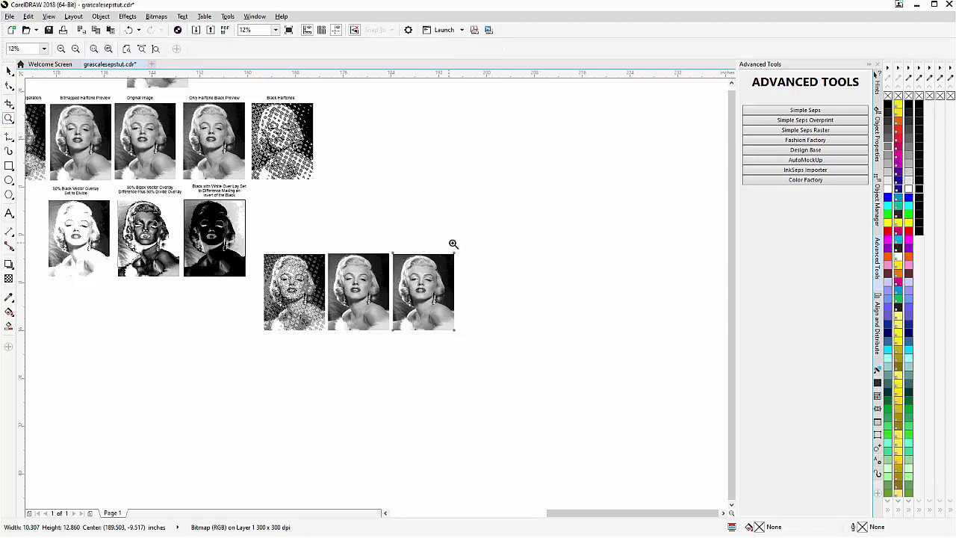
drag(461, 246, 260, 347)
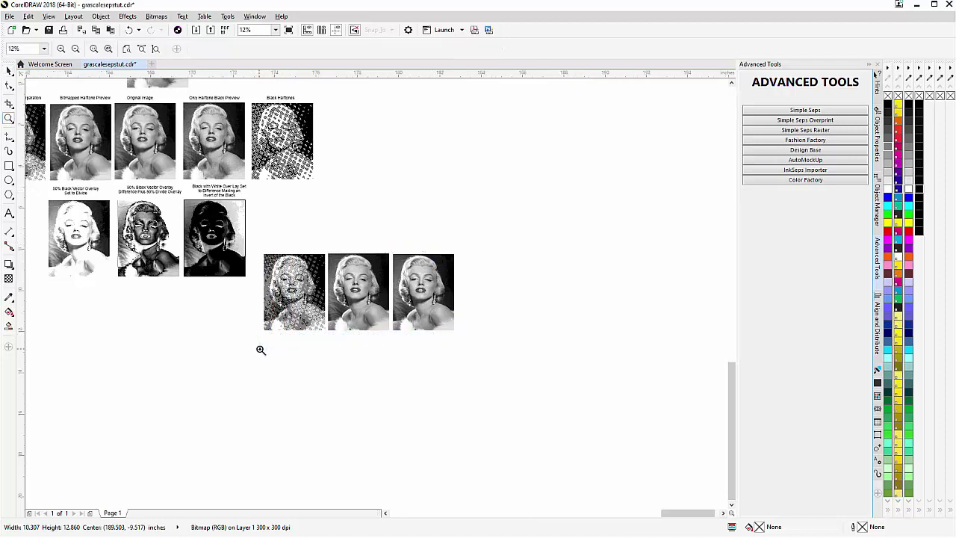